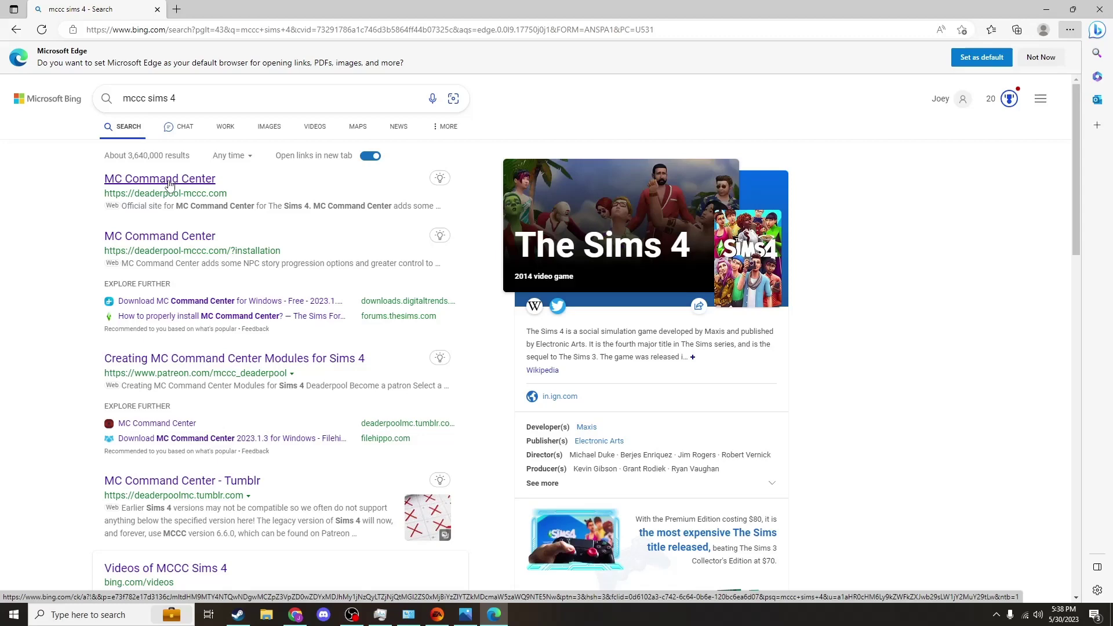
Step: Download McCmdCenter_AllModules_2023_2_0.zip from the MC Command Center site's 2023.2.0 release link
{"action": "left_click", "coordinate": [184, 181]}
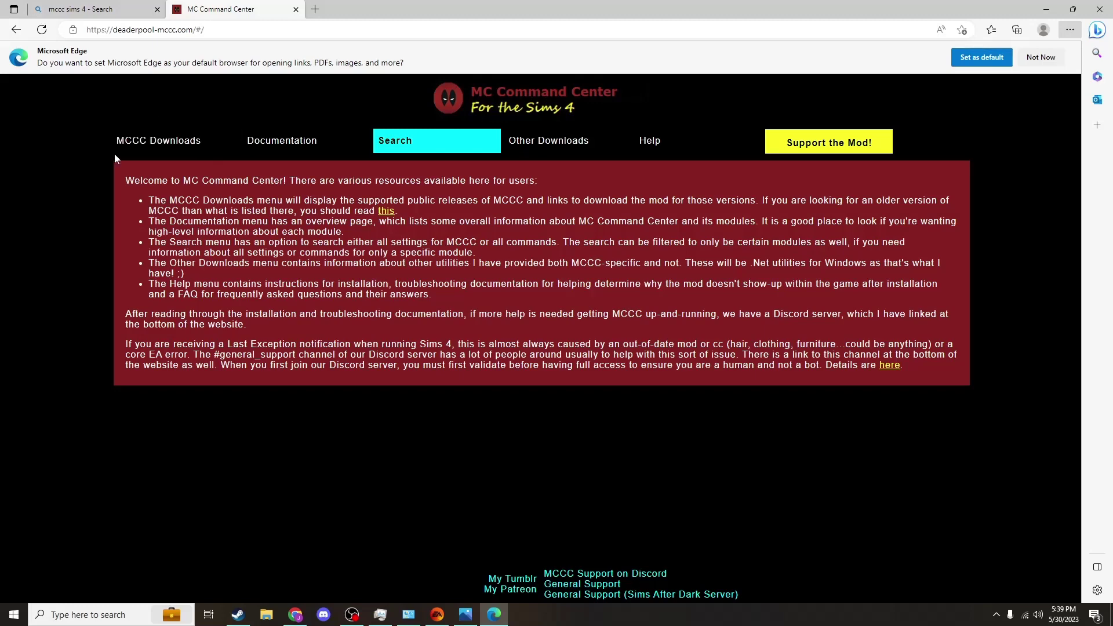
{"action": "left_click", "coordinate": [156, 149]}
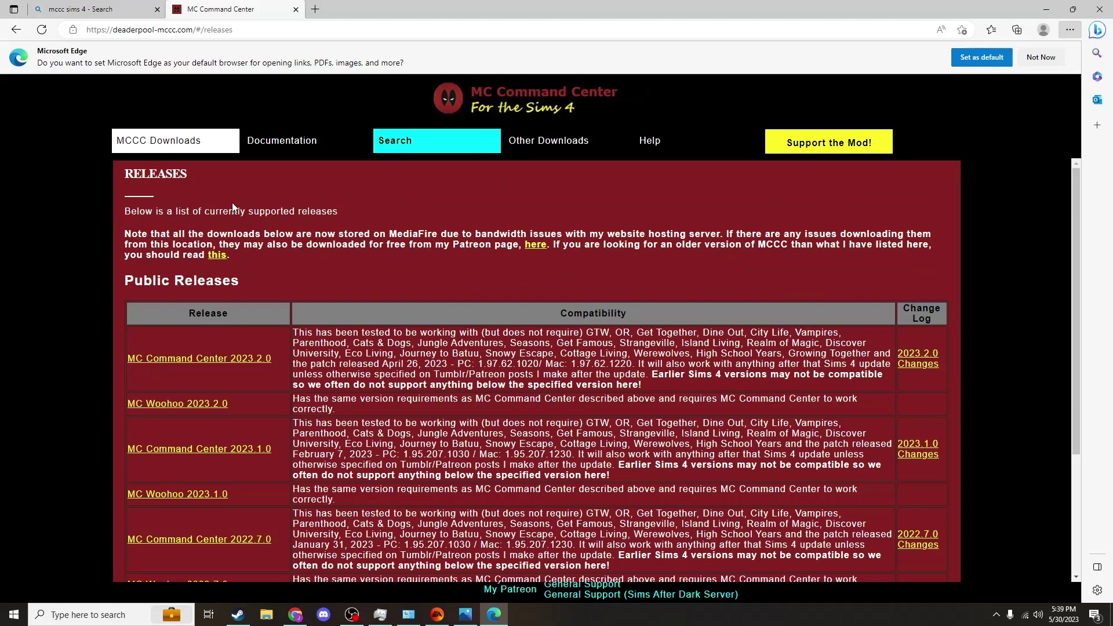
{"action": "left_click", "coordinate": [208, 360]}
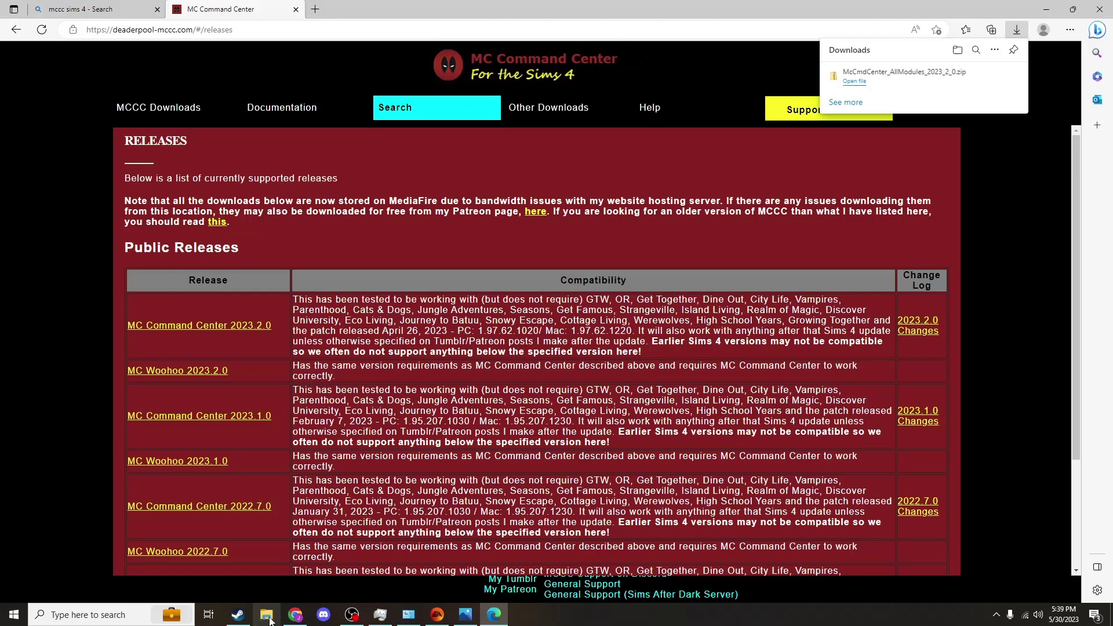
Step: Start Extract All on McCmdCenter_AllModules_2023_2_0.zip in the Downloads folder
{"action": "left_click", "coordinate": [270, 620]}
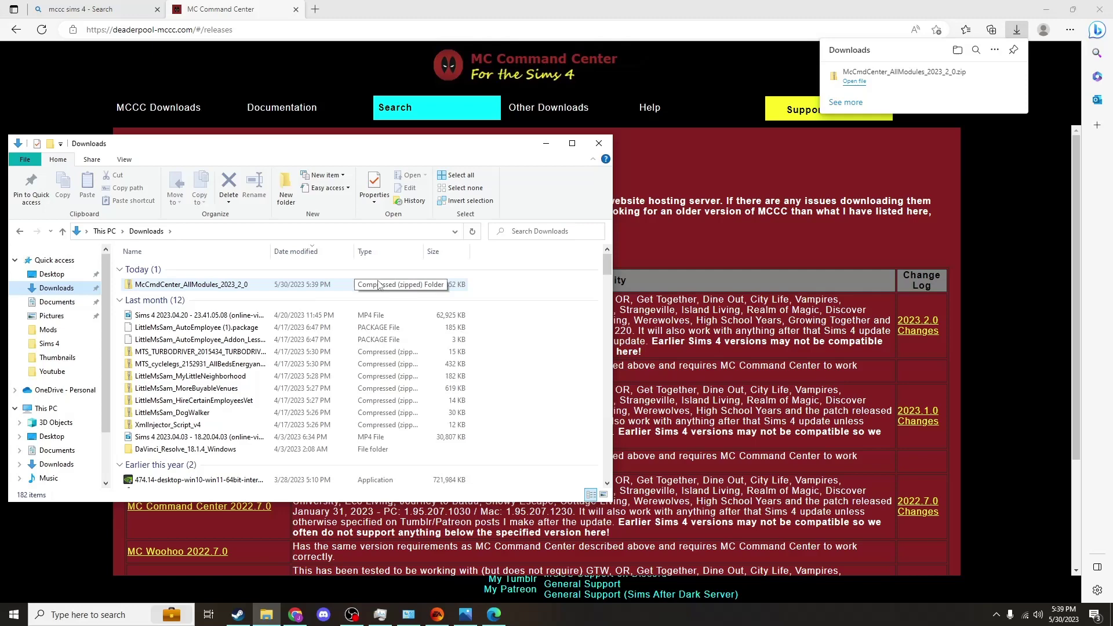
{"action": "right_click", "coordinate": [346, 290]}
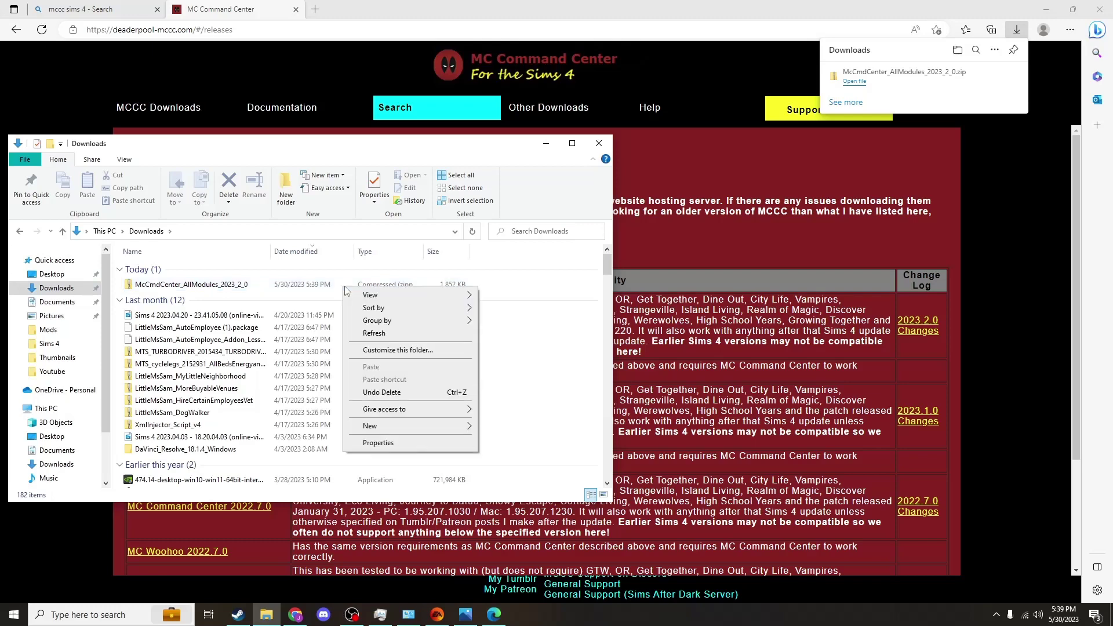
{"action": "left_click", "coordinate": [339, 288]}
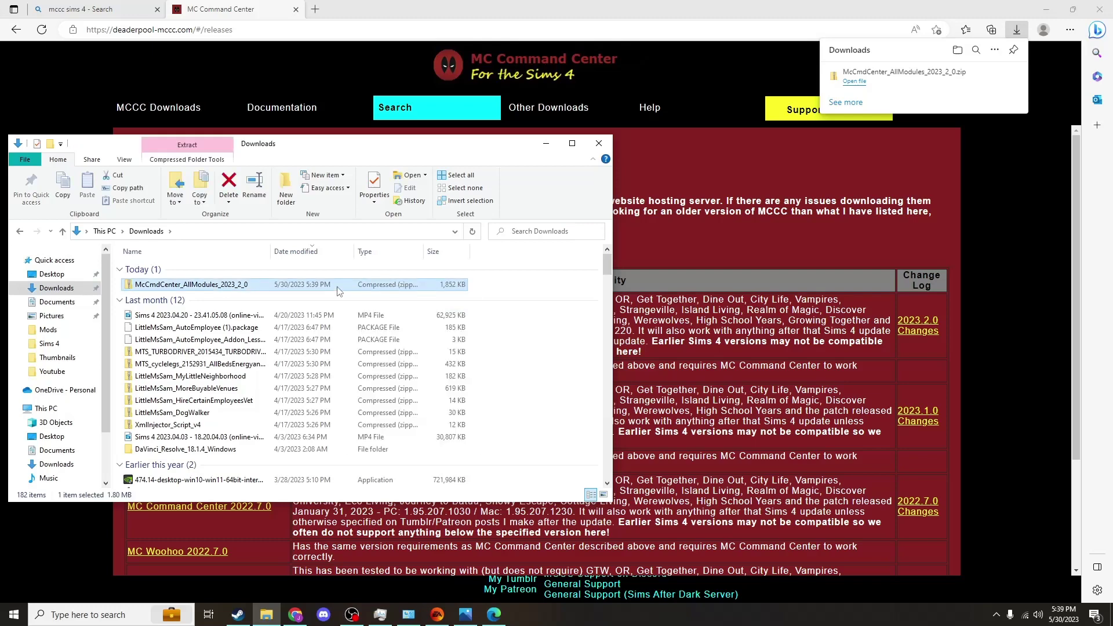
{"action": "right_click", "coordinate": [339, 291]}
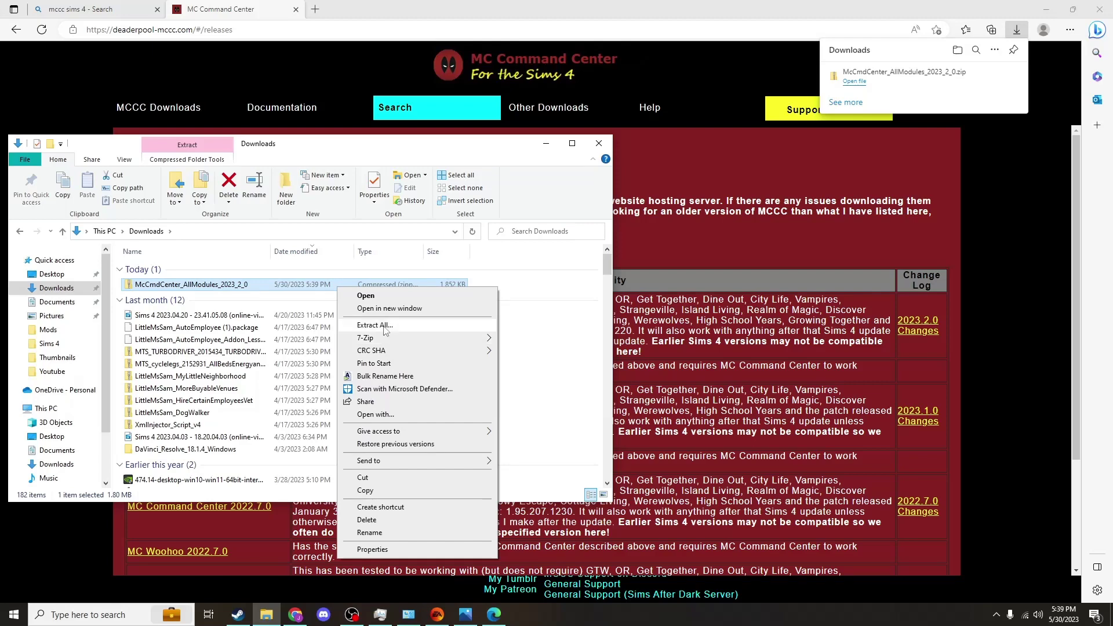
{"action": "left_click", "coordinate": [384, 327]}
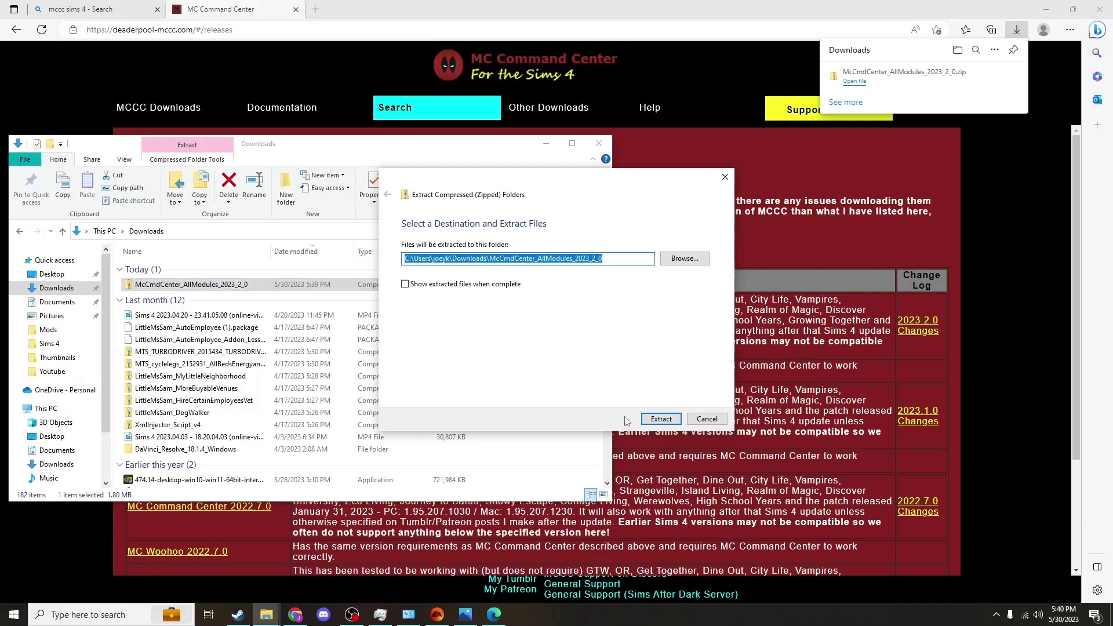
Step: Extract into a McCmdCenter_AllModules_2023_2_0 folder in Downloads and copy that folder
{"action": "left_click", "coordinate": [660, 418]}
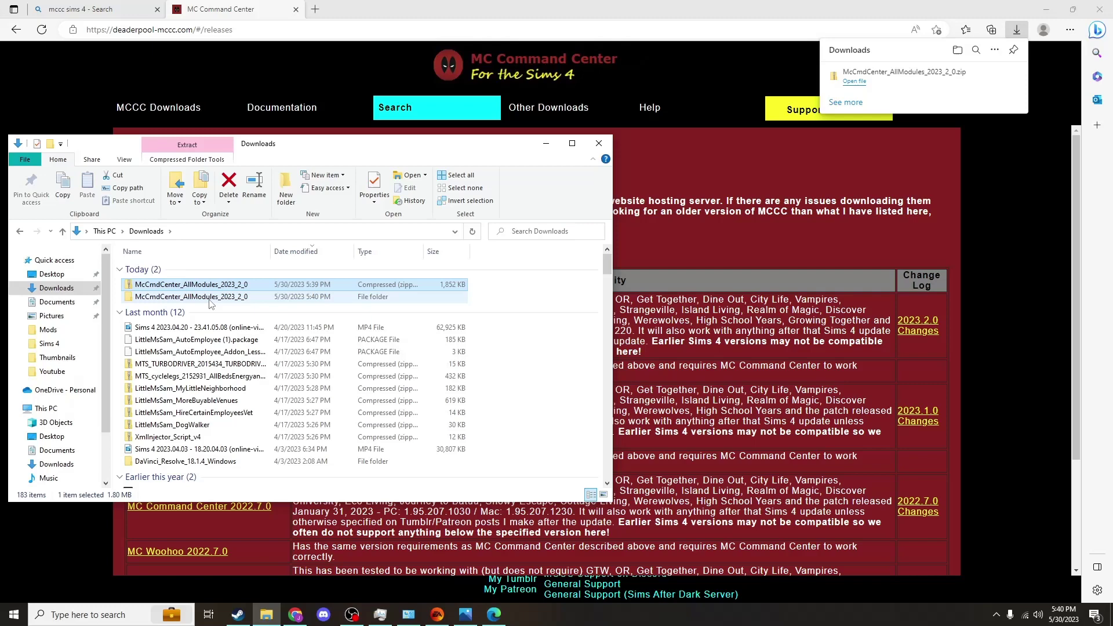
{"action": "left_click", "coordinate": [381, 302]}
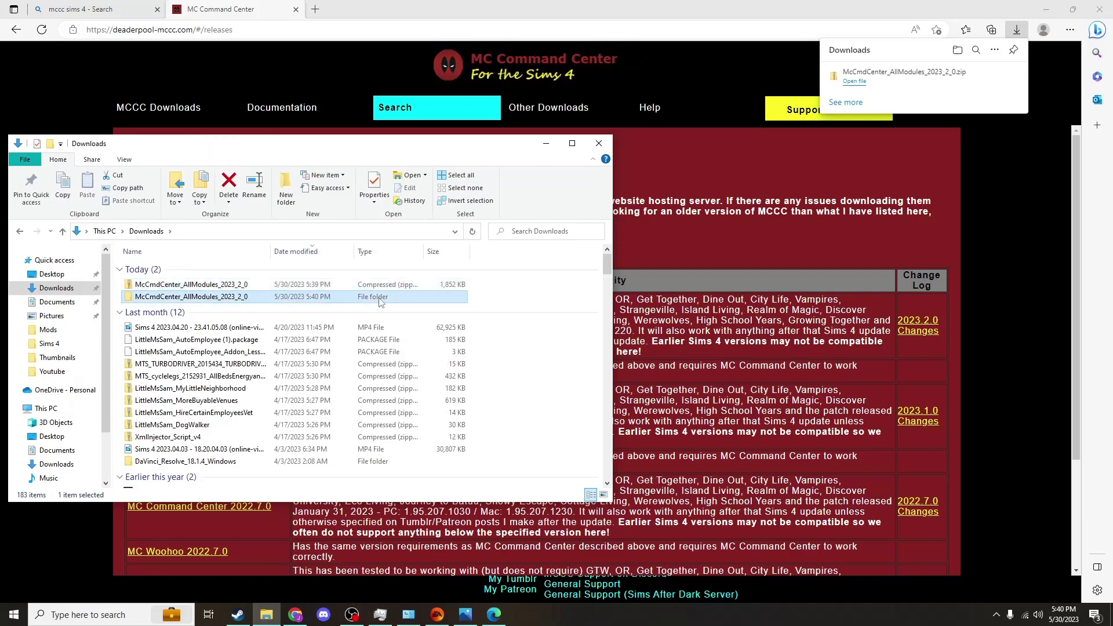
{"action": "right_click", "coordinate": [330, 300]}
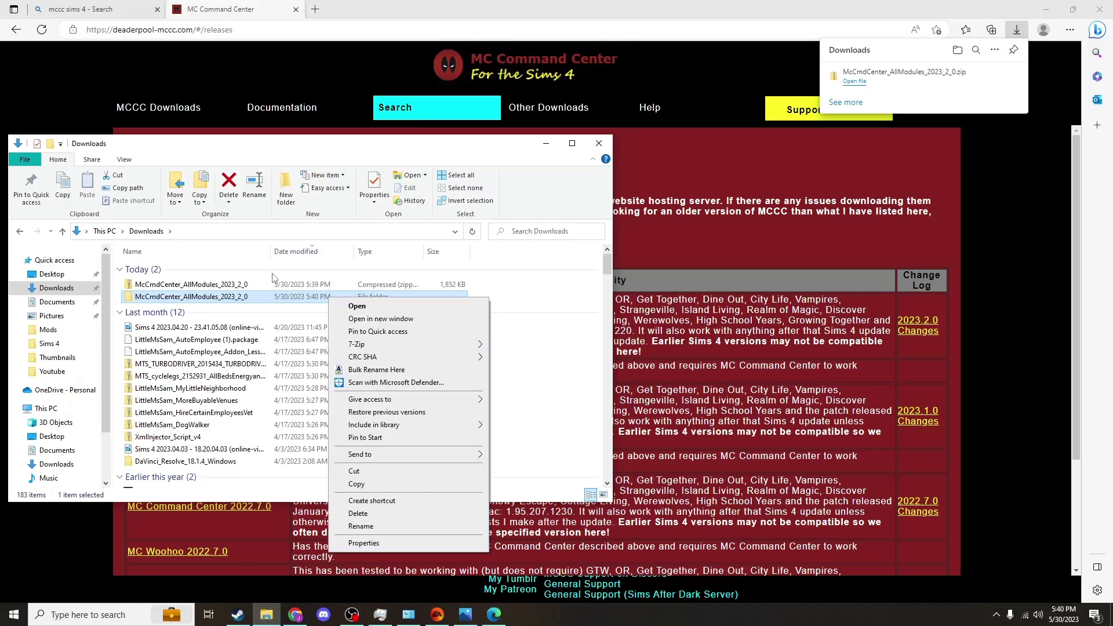
{"action": "left_click", "coordinate": [282, 299]}
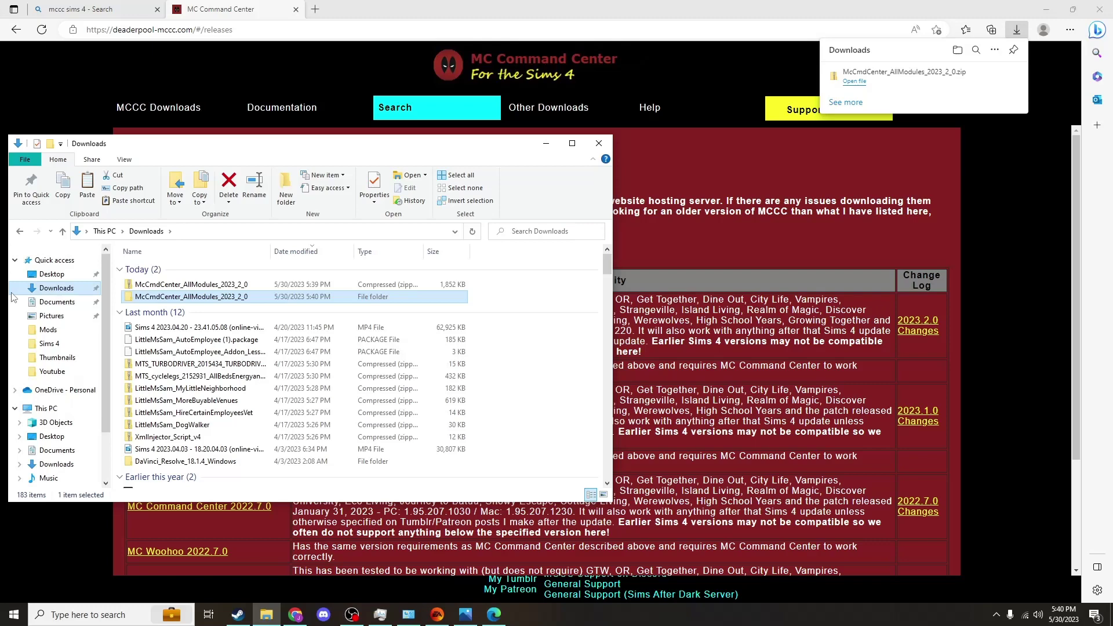
Step: Paste the copied MCCC folder into Documents\Electronic Arts\The Sims 4\Mods
{"action": "left_click", "coordinate": [57, 303]}
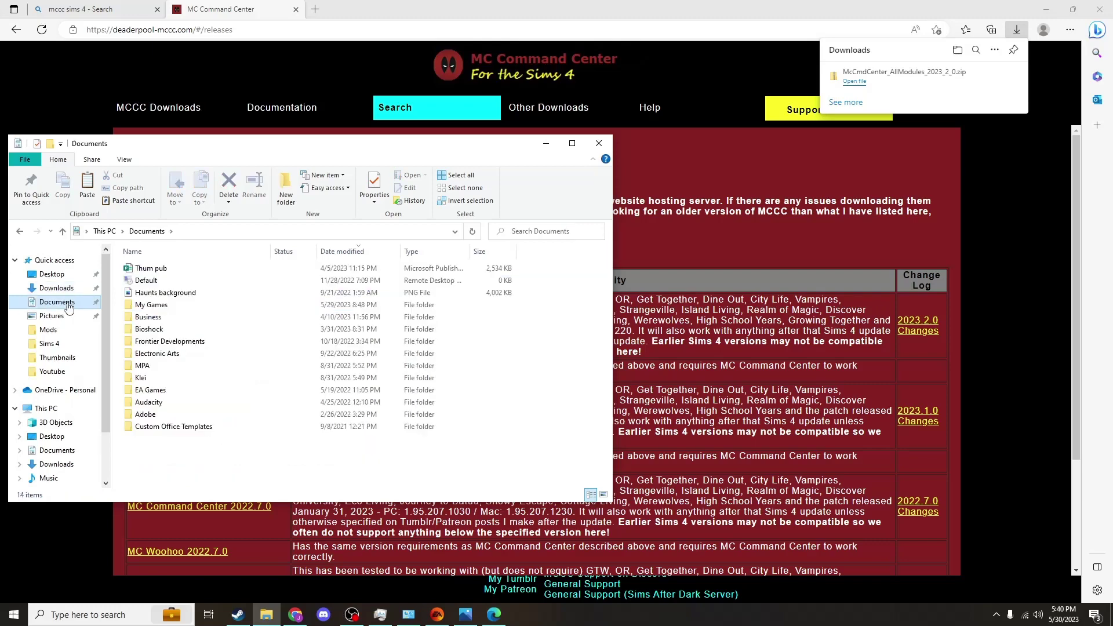
{"action": "left_click", "coordinate": [155, 355]}
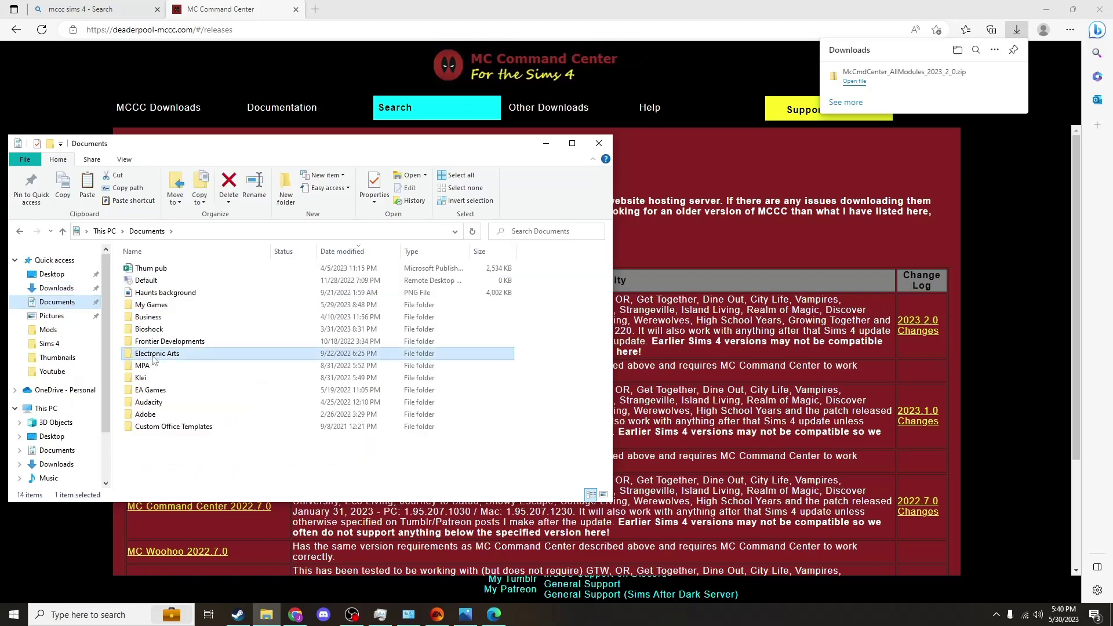
{"action": "double_click", "coordinate": [153, 354]}
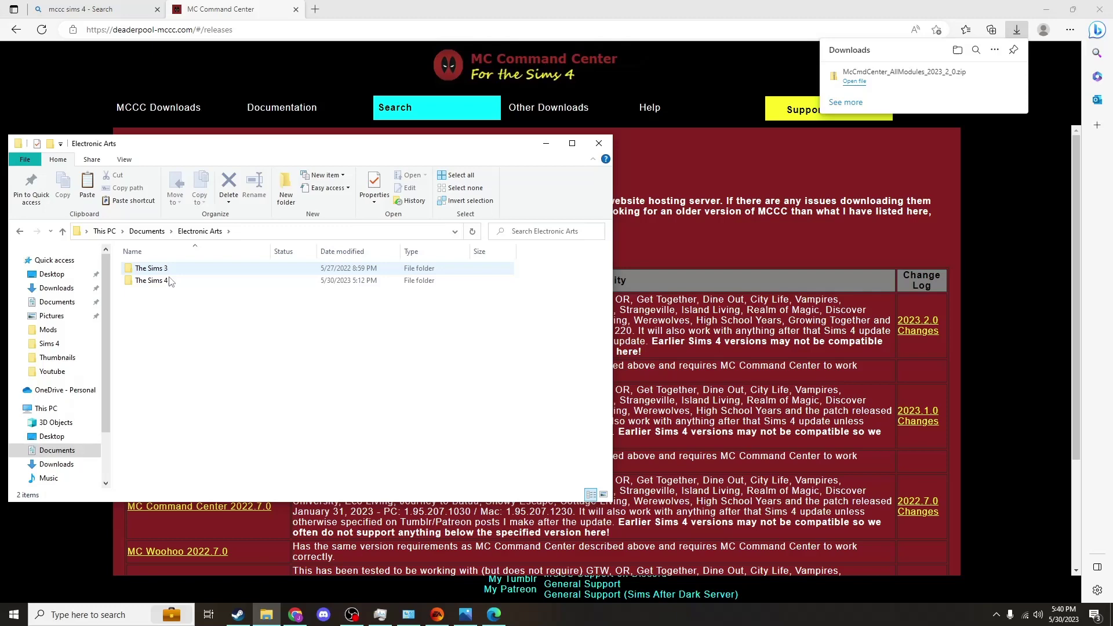
{"action": "double_click", "coordinate": [170, 281]}
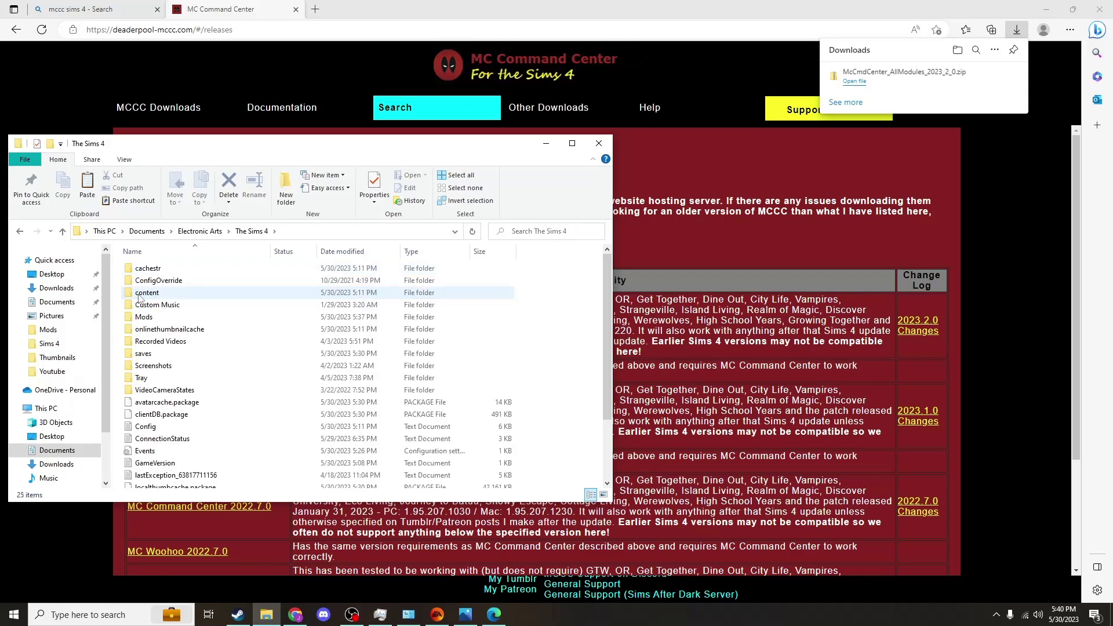
{"action": "double_click", "coordinate": [164, 322]}
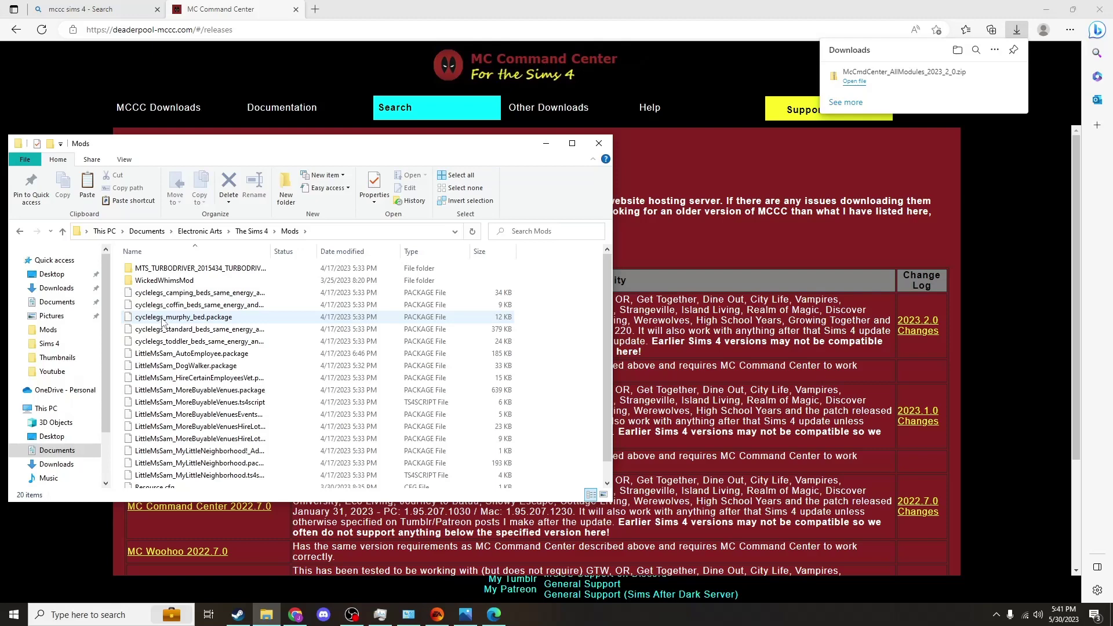
{"action": "key", "text": "ctrl+v"}
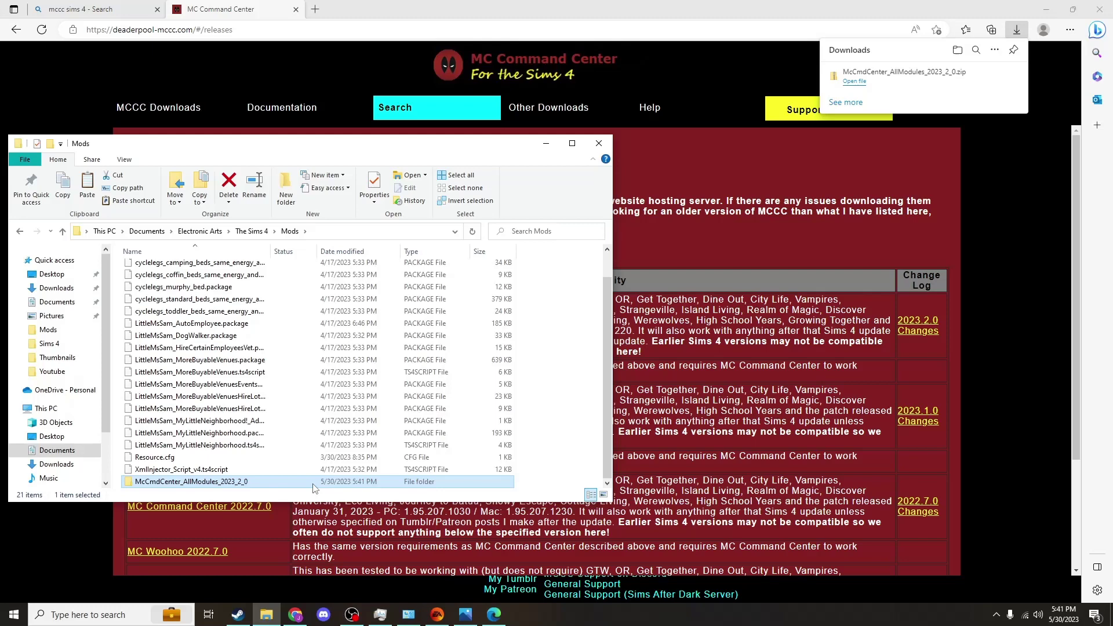
Step: Open the pasted McCmdCenter_AllModules_2023_2_0 folder and select all 14 mc_ files
{"action": "double_click", "coordinate": [278, 484]}
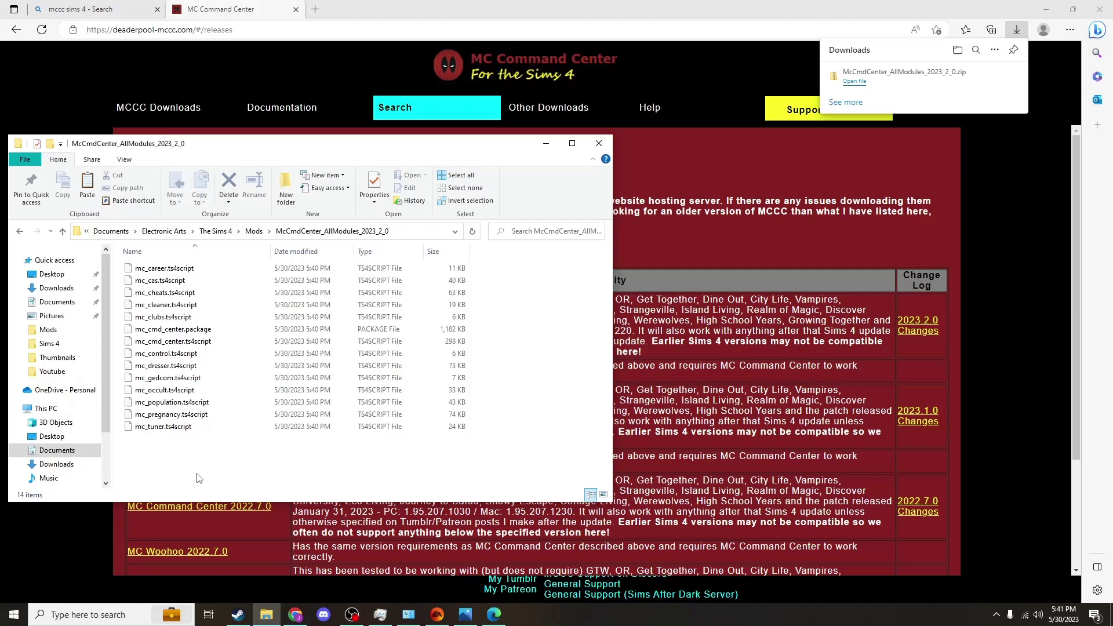
{"action": "left_click_drag", "start_coordinate": [199, 478], "coordinate": [187, 262]}
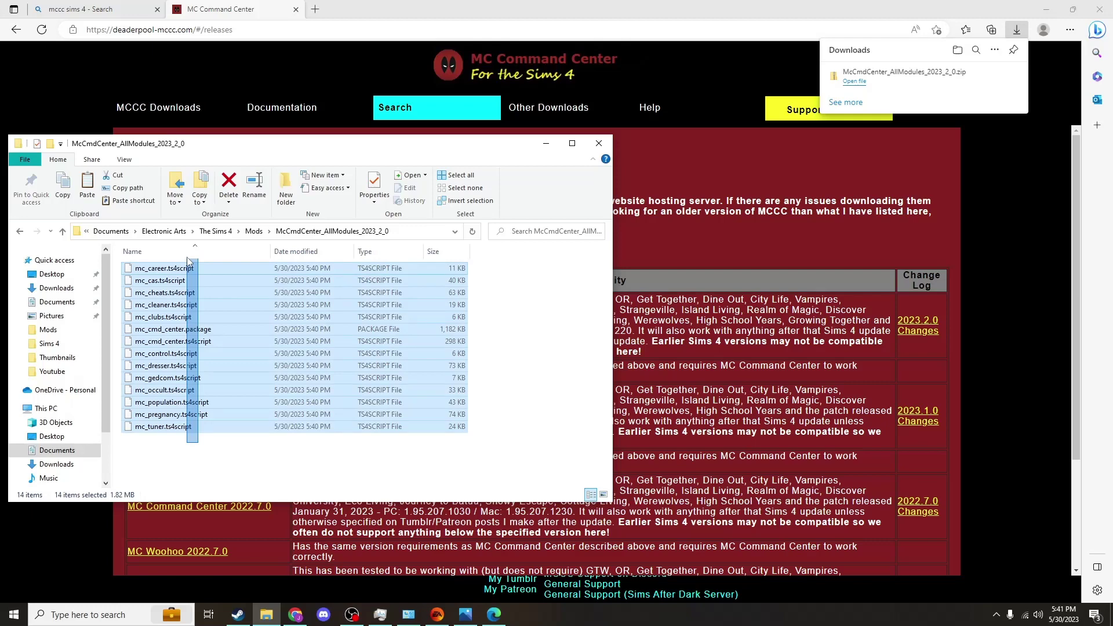
{"action": "left_click_drag", "start_coordinate": [188, 262], "coordinate": [189, 264]}
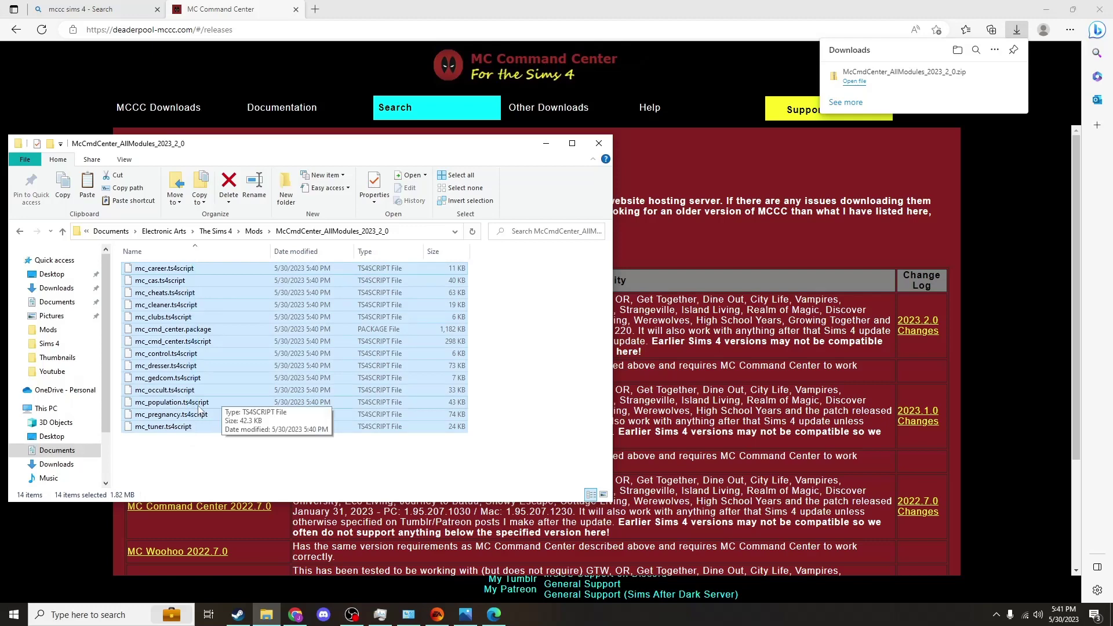
Step: Paste the 14 mc_ files directly into the Mods folder
{"action": "left_click", "coordinate": [255, 232]}
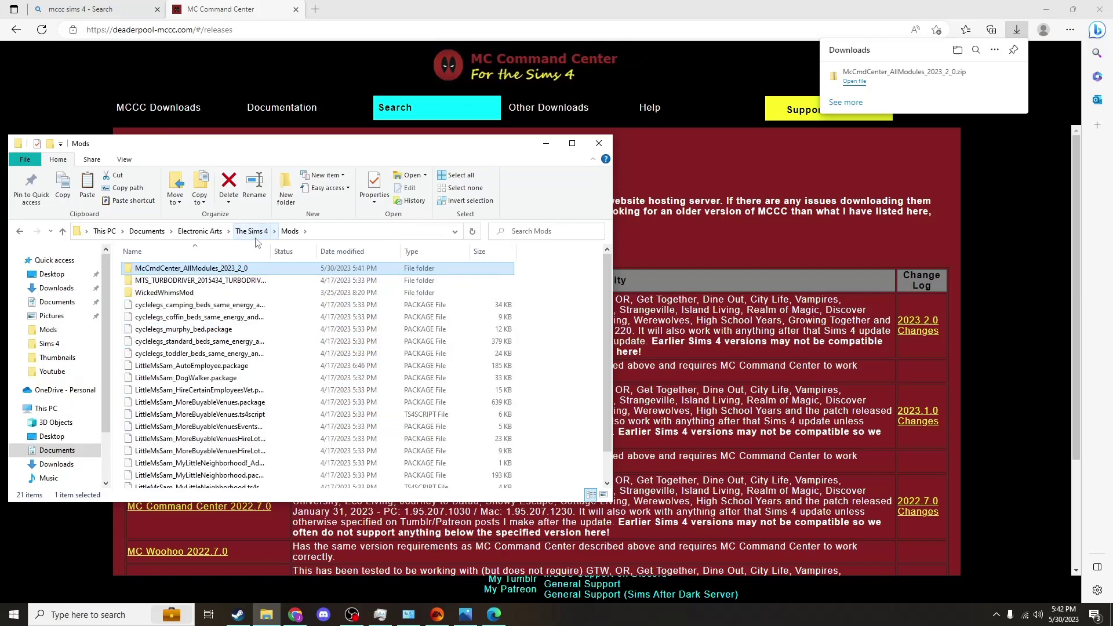
{"action": "key", "text": "ctrl+v"}
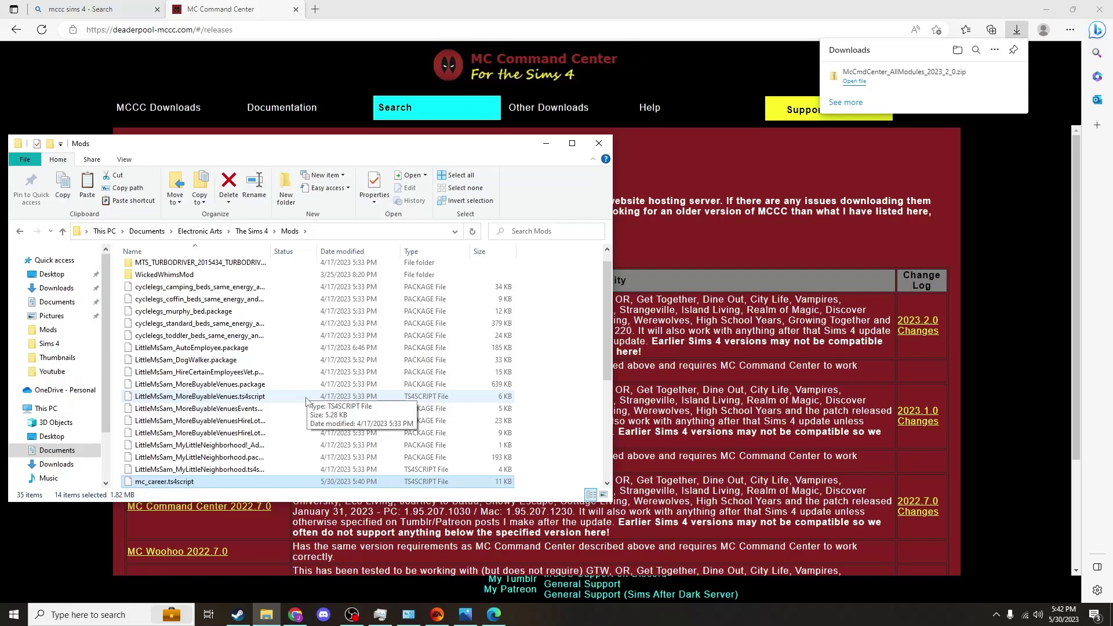
{"action": "scroll", "coordinate": [267, 342], "scroll_direction": "up", "scroll_amount": 1}
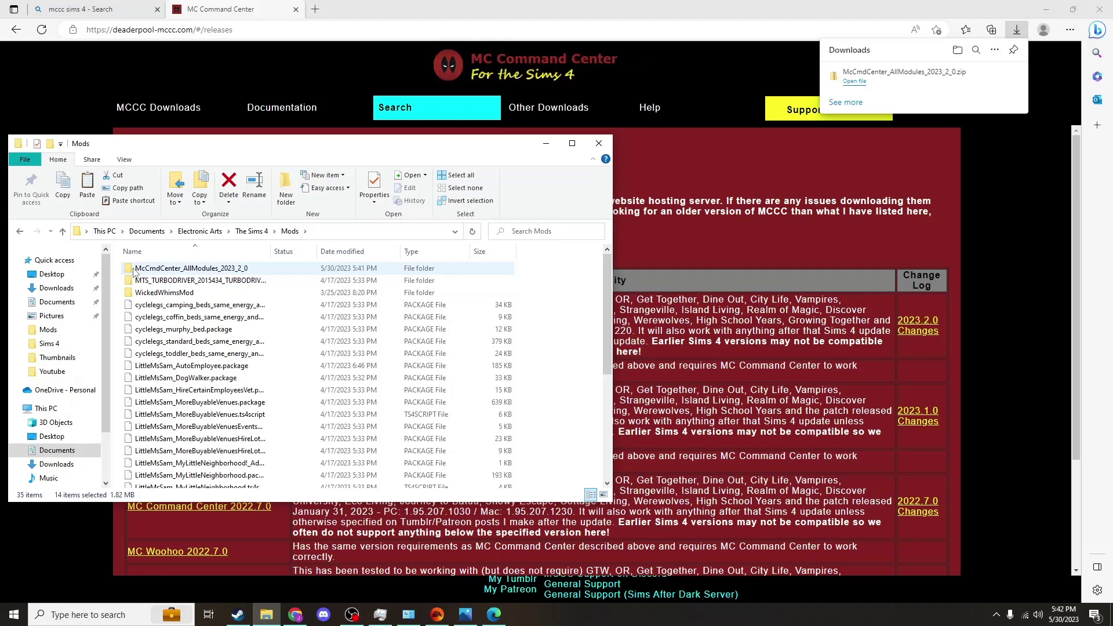
Step: Delete the leftover McCmdCenter_AllModules_2023_2_0 folder and check the mc_ files in Mods
{"action": "left_click", "coordinate": [210, 270]}
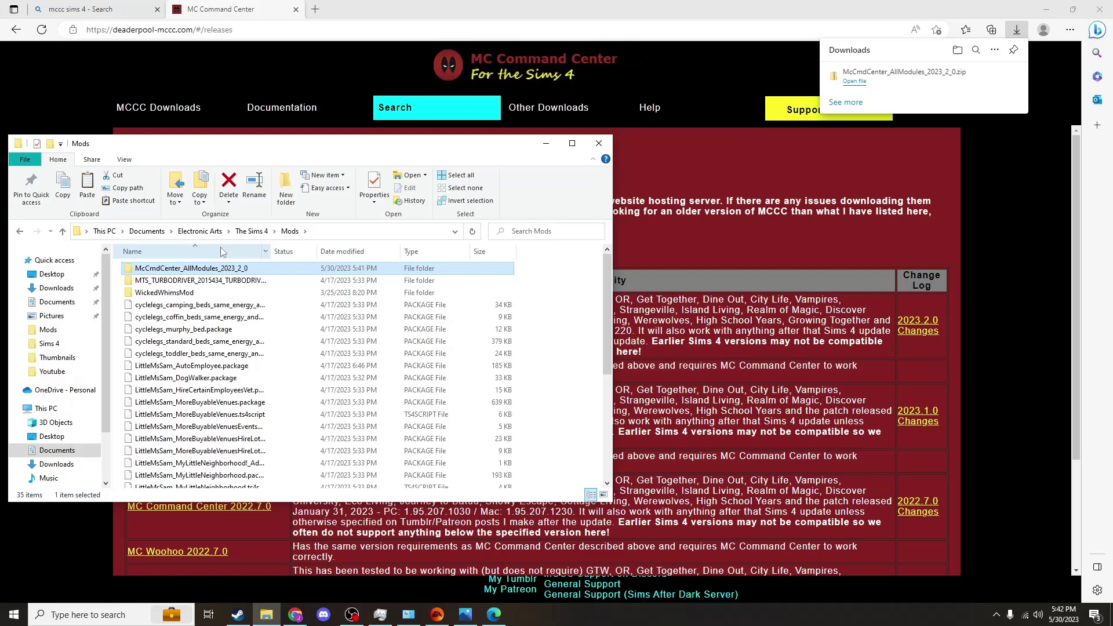
{"action": "key", "text": "Delete"}
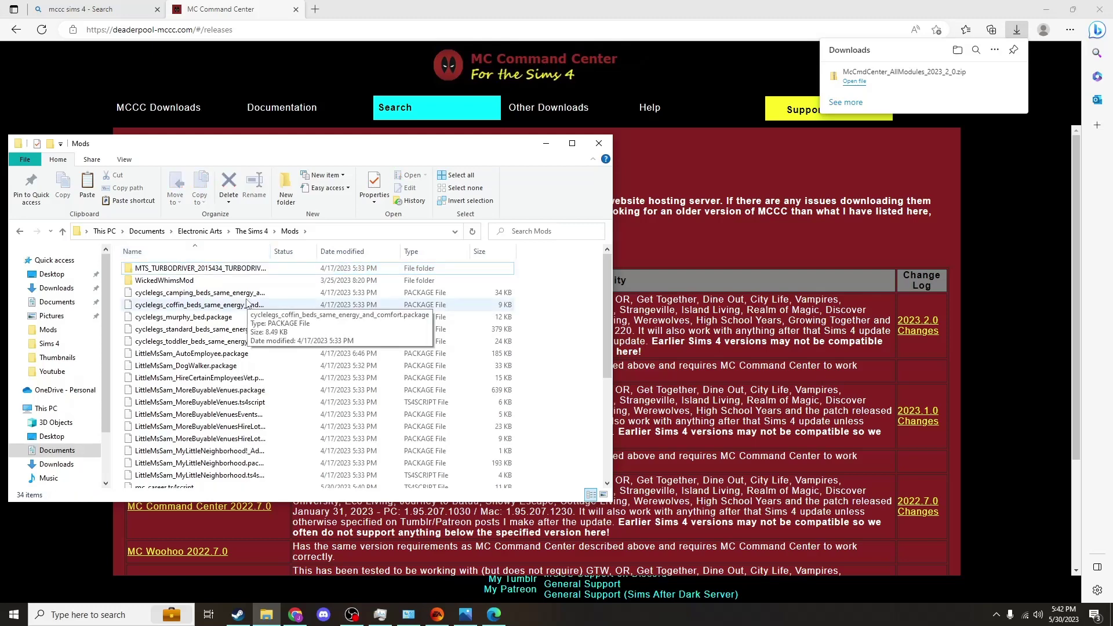
{"action": "scroll", "coordinate": [247, 302], "scroll_direction": "down", "scroll_amount": 3}
{"action": "scroll", "coordinate": [145, 458], "scroll_direction": "down", "scroll_amount": 1}
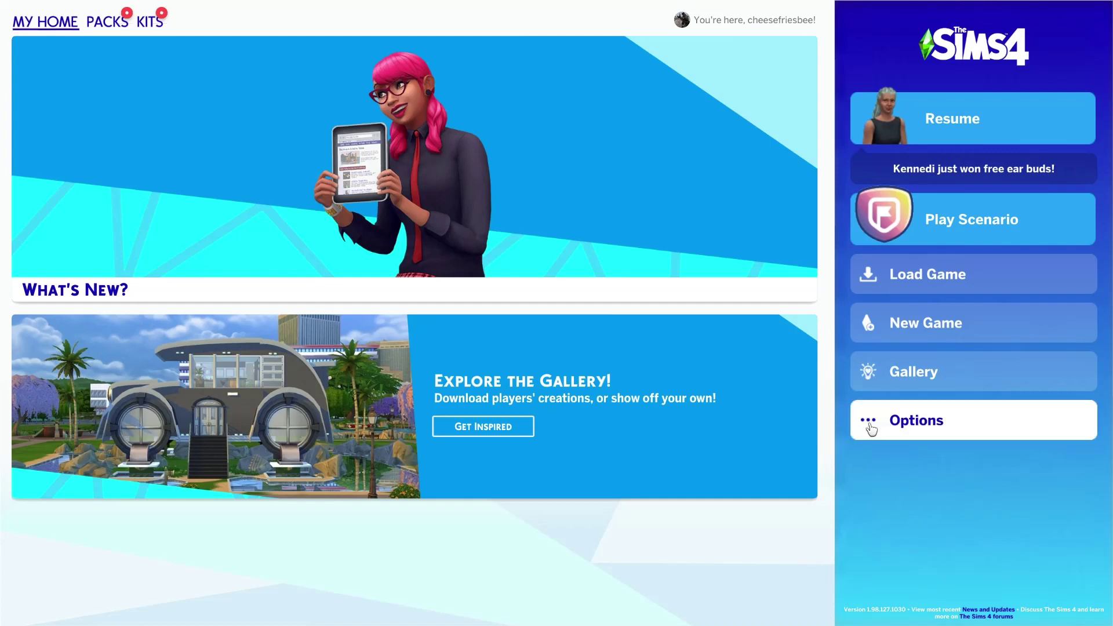
Step: Go to the Other page of Game Options to enable custom content and script mods
{"action": "left_click", "coordinate": [870, 426]}
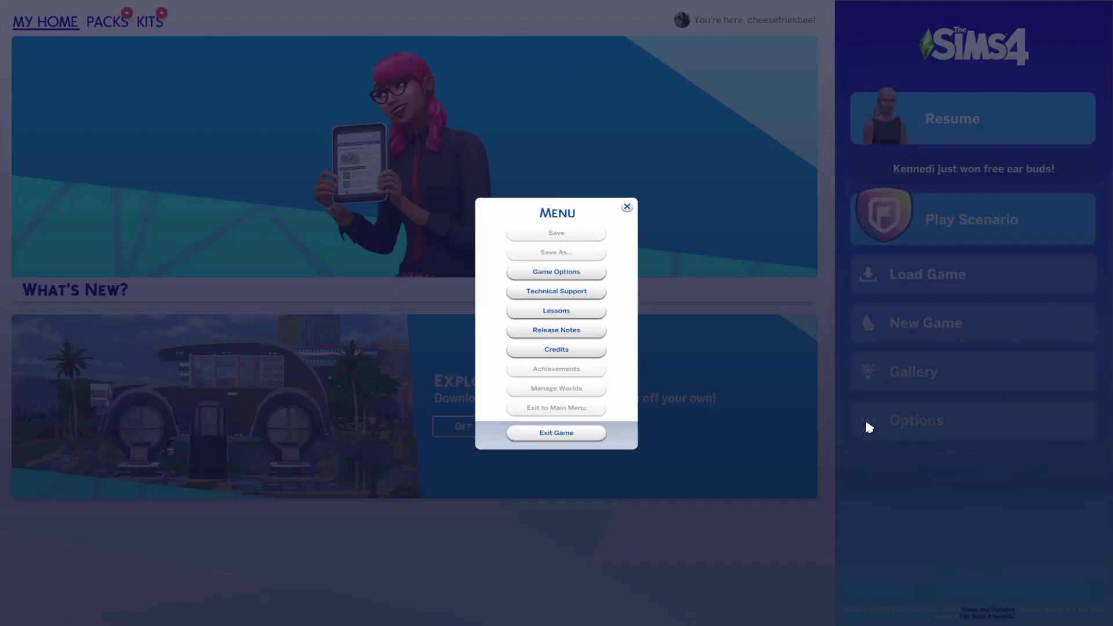
{"action": "left_click", "coordinate": [549, 274]}
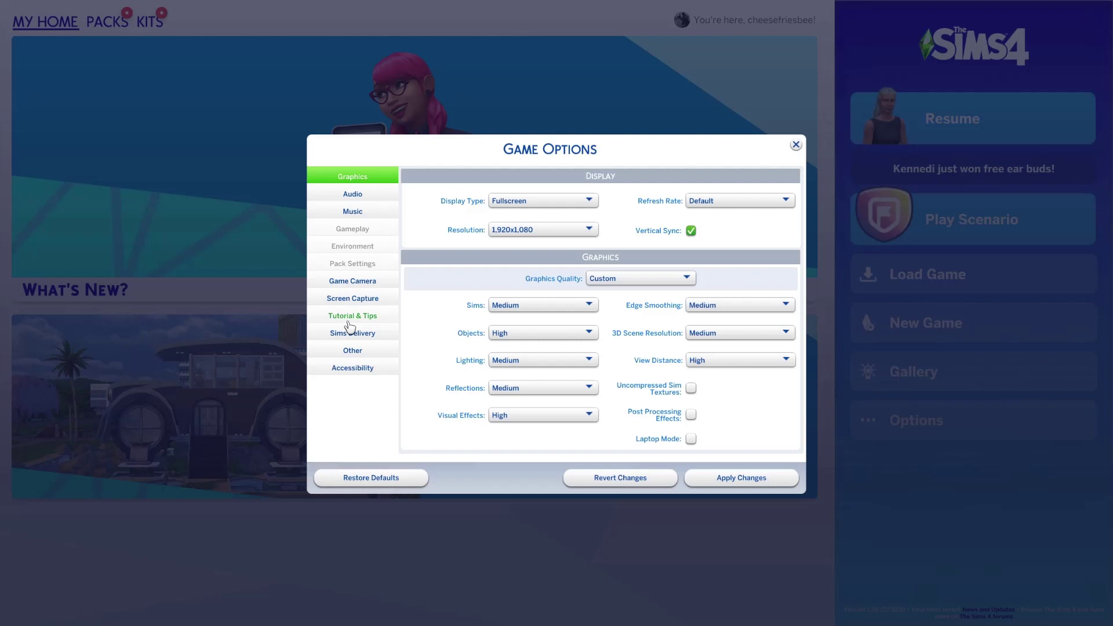
{"action": "left_click", "coordinate": [355, 353]}
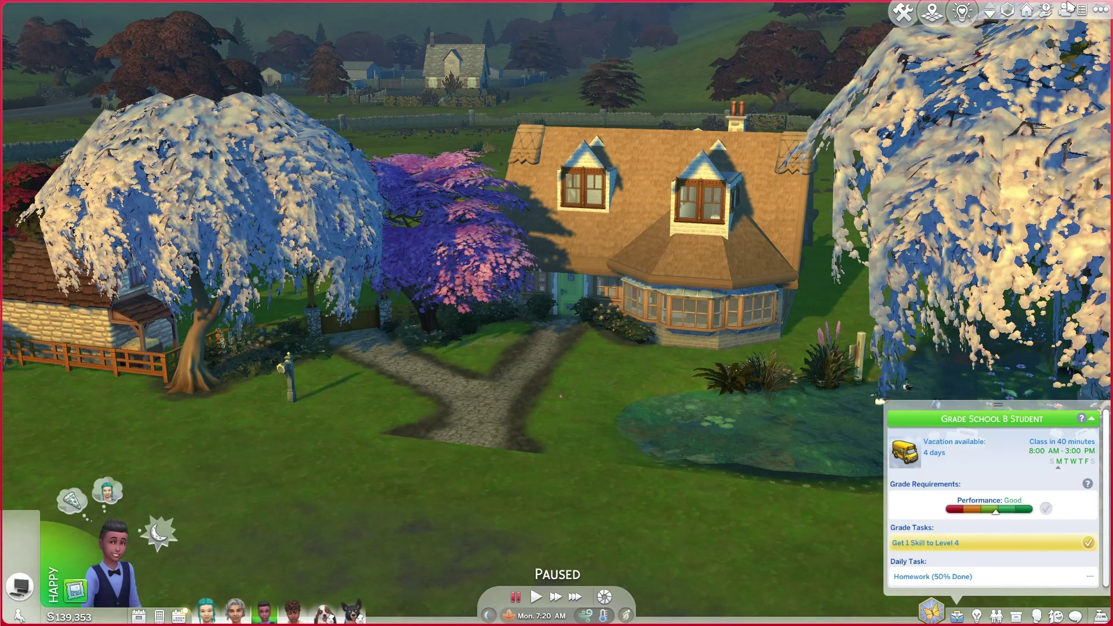
Step: Scroll the Notification Wall to the MC Command Center 2023.2.0 welcome notice
{"action": "left_click", "coordinate": [1083, 10]}
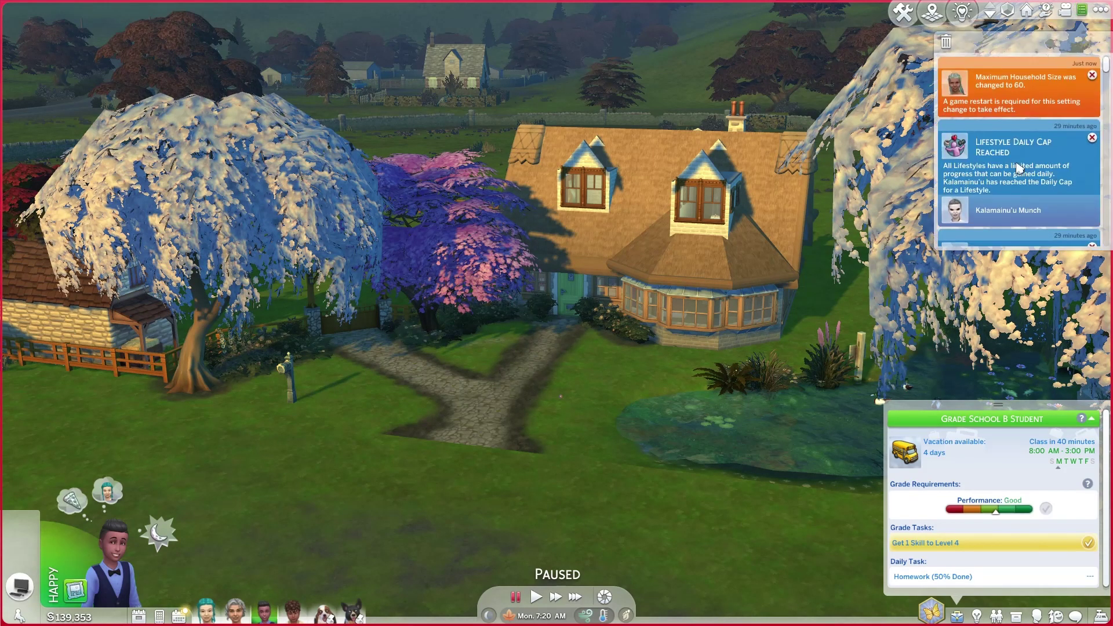
{"action": "scroll", "coordinate": [1019, 172], "scroll_direction": "up", "scroll_amount": 2}
{"action": "scroll", "coordinate": [1019, 172], "scroll_direction": "down", "scroll_amount": 2}
{"action": "scroll", "coordinate": [1019, 172], "scroll_direction": "down", "scroll_amount": 10}
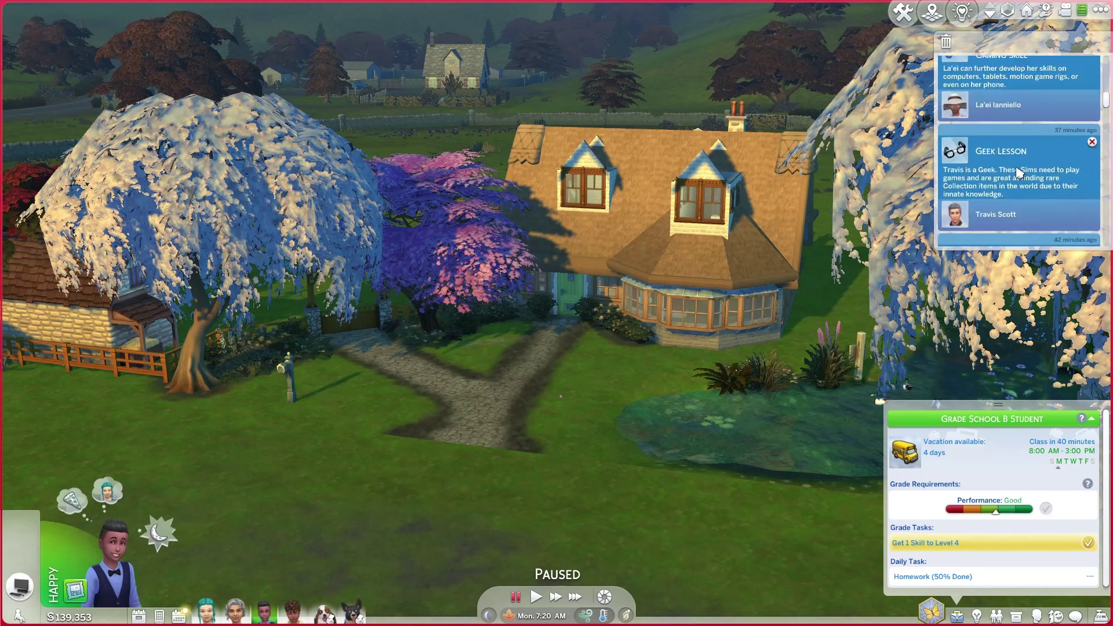
{"action": "scroll", "coordinate": [1019, 173], "scroll_direction": "down", "scroll_amount": 5}
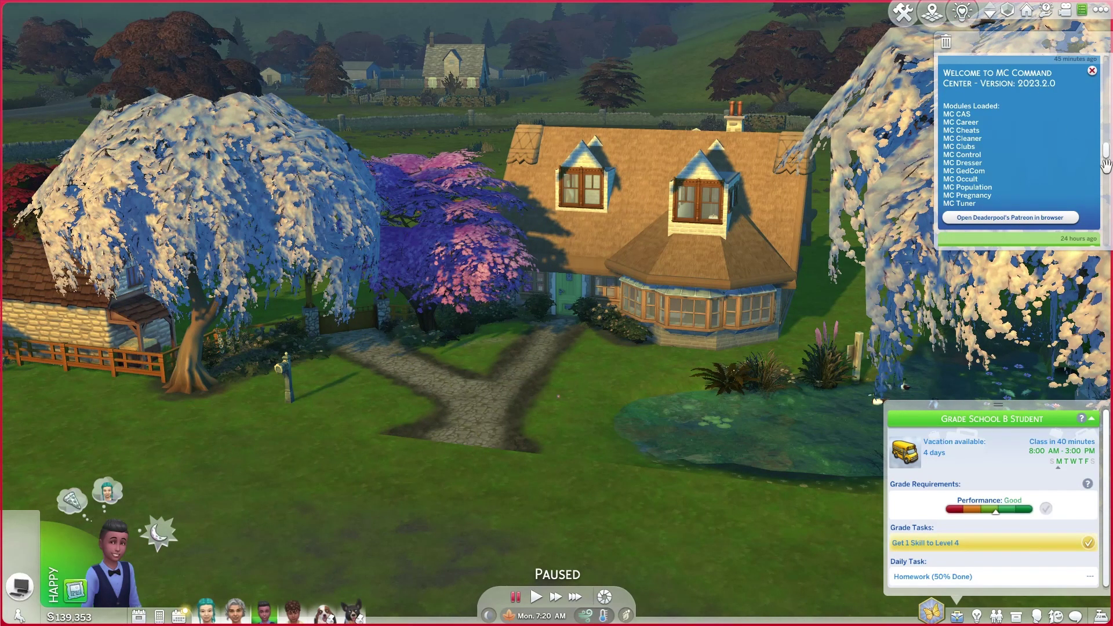
{"action": "scroll", "coordinate": [1014, 203], "scroll_direction": "up", "scroll_amount": 3}
{"action": "scroll", "coordinate": [1014, 203], "scroll_direction": "up", "scroll_amount": 8}
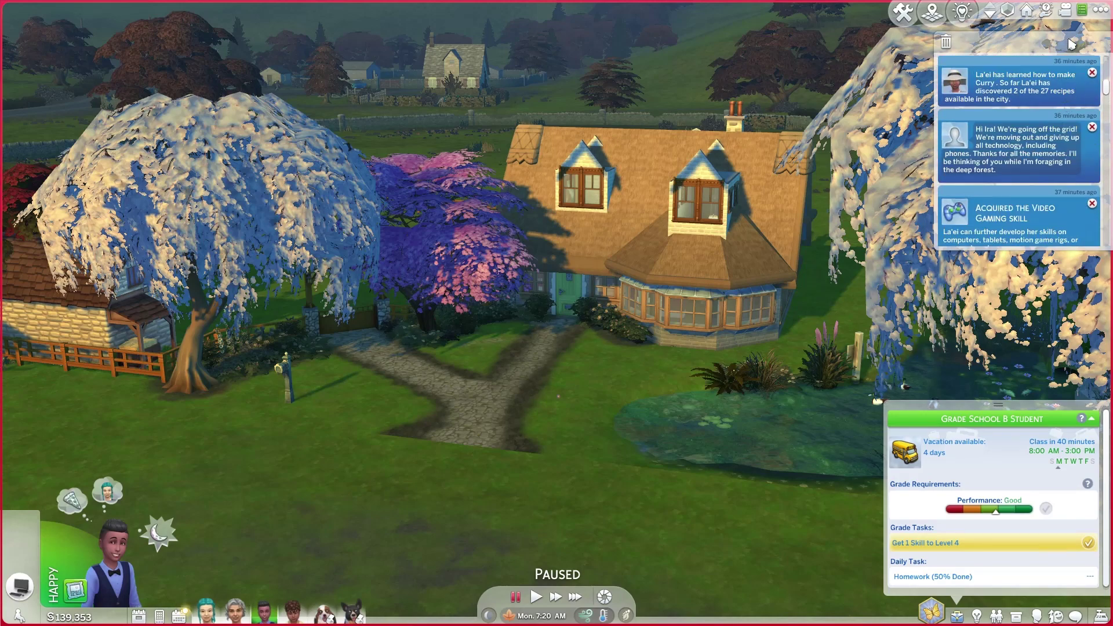
Step: Close the Notification Wall and zoom into the house
{"action": "left_click", "coordinate": [1082, 10]}
{"action": "scroll", "coordinate": [570, 240], "scroll_direction": "up", "scroll_amount": 3}
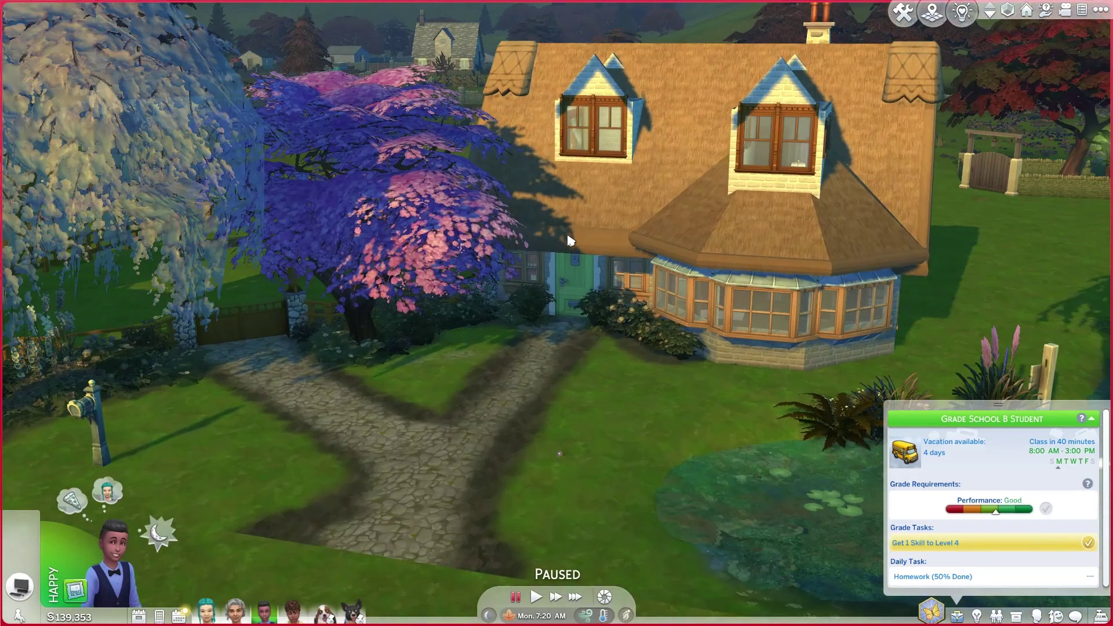
{"action": "scroll", "coordinate": [570, 241], "scroll_direction": "up", "scroll_amount": 5}
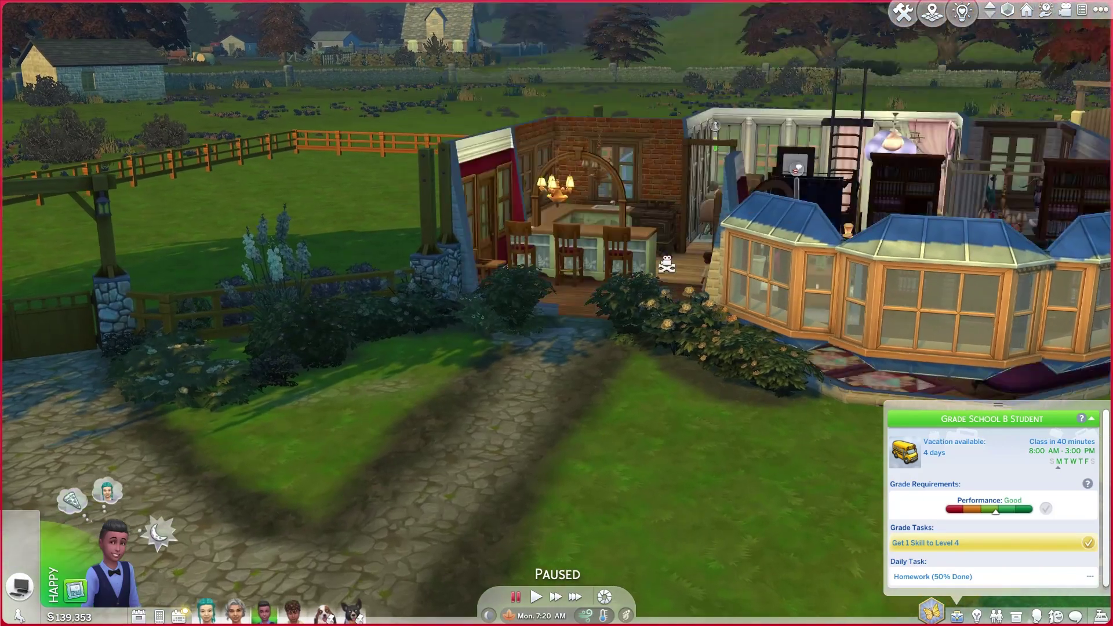
{"action": "scroll", "coordinate": [573, 290], "scroll_direction": "up", "scroll_amount": 6}
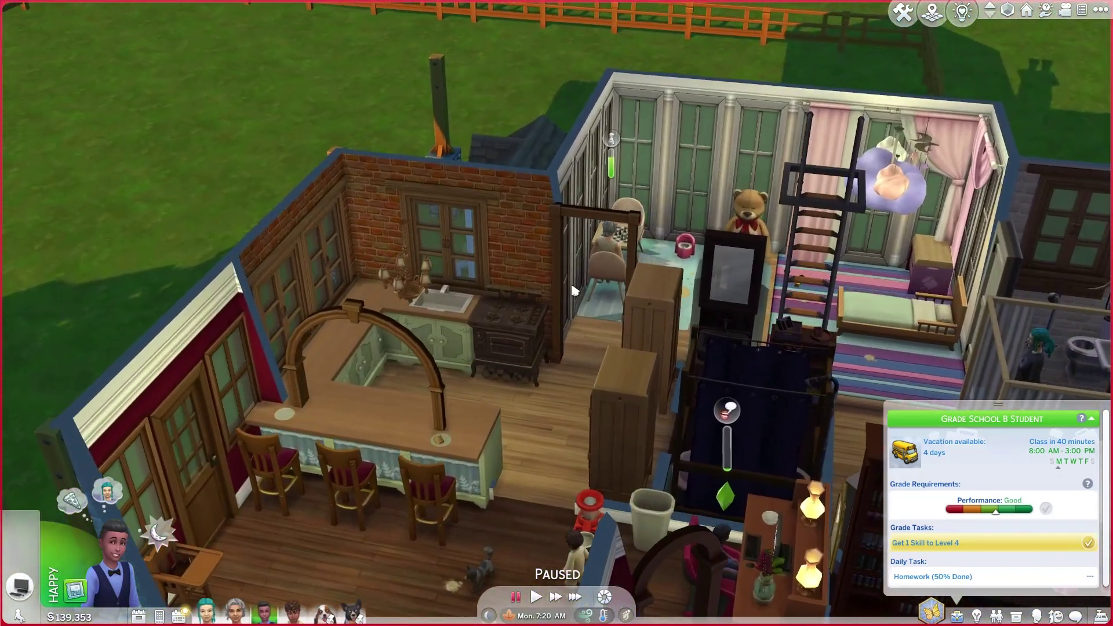
{"action": "scroll", "coordinate": [573, 290], "scroll_direction": "up", "scroll_amount": 6}
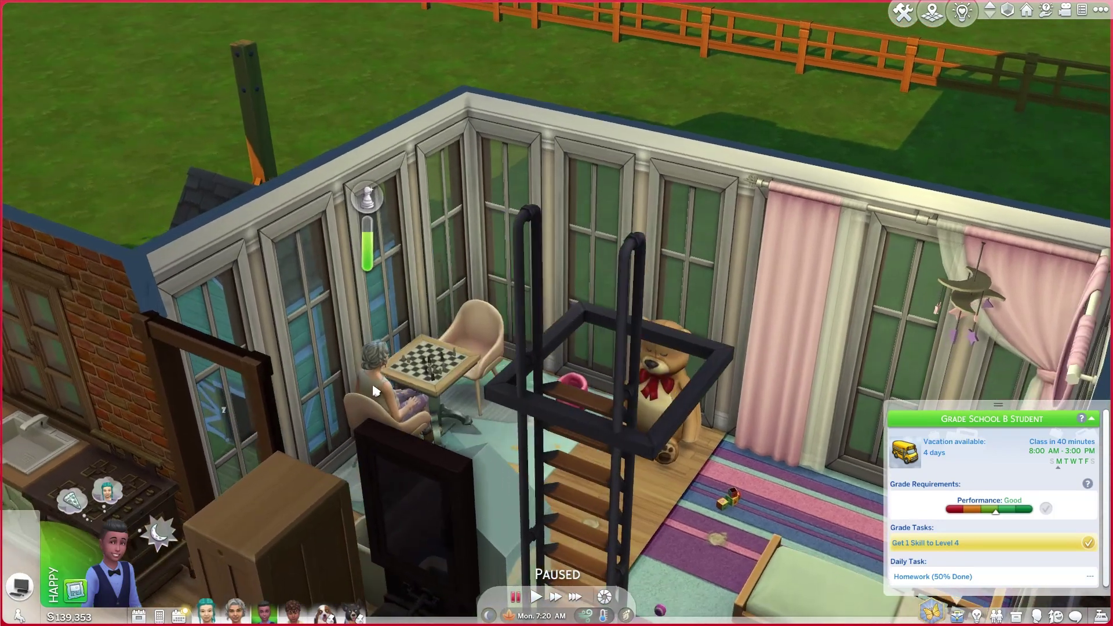
Step: Check the grandmother's interactions, then turn the camera to the child at the desk computer
{"action": "left_click", "coordinate": [382, 389]}
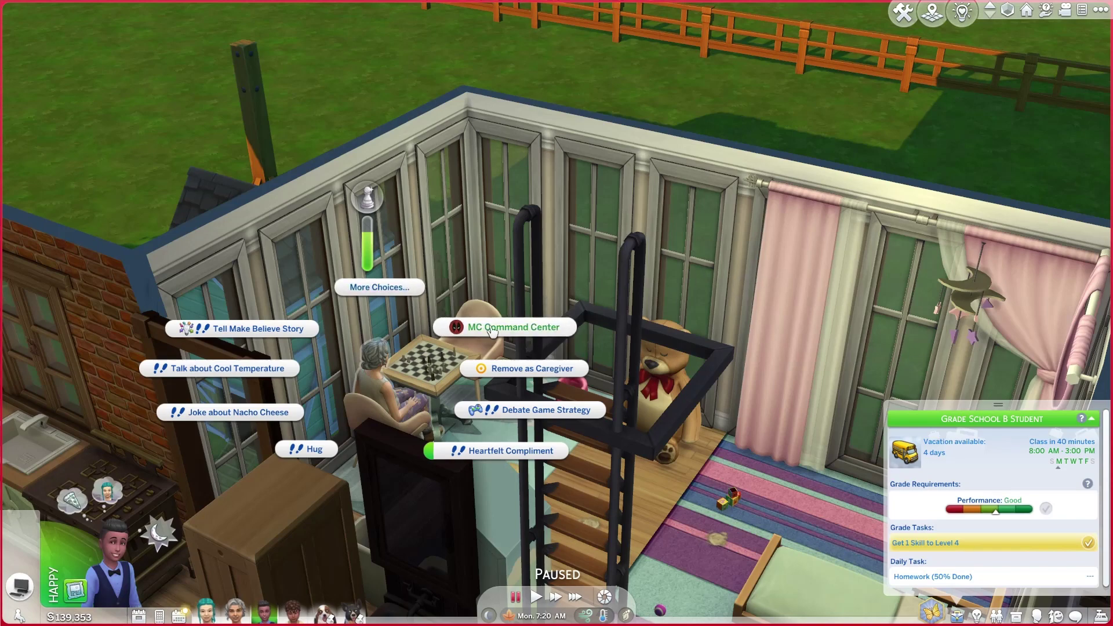
{"action": "key", "text": "Escape"}
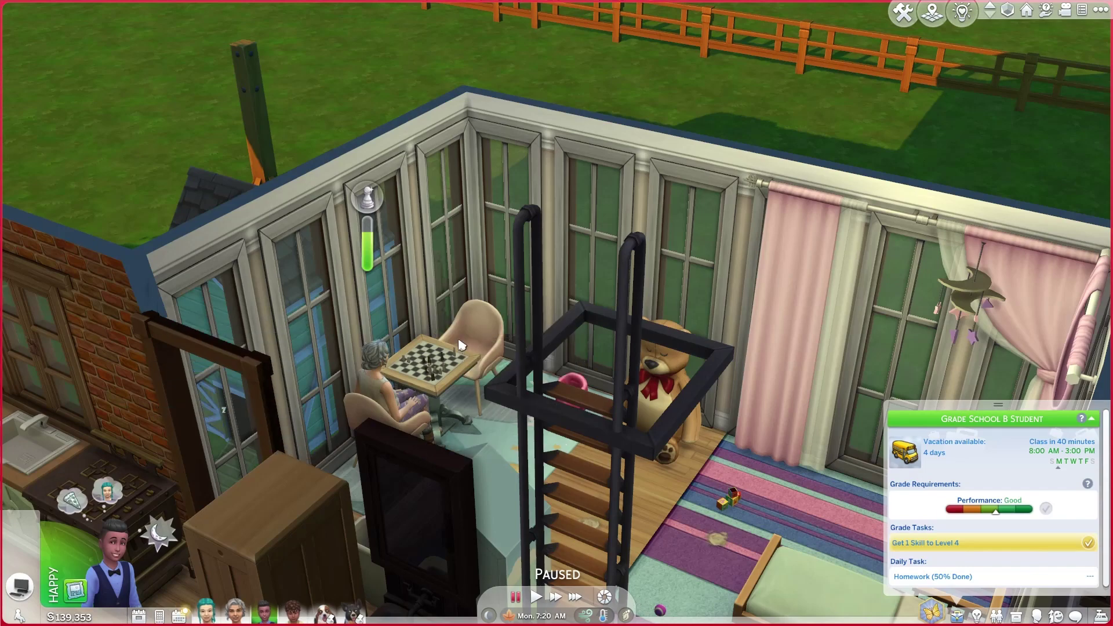
{"action": "key", "text": "s"}
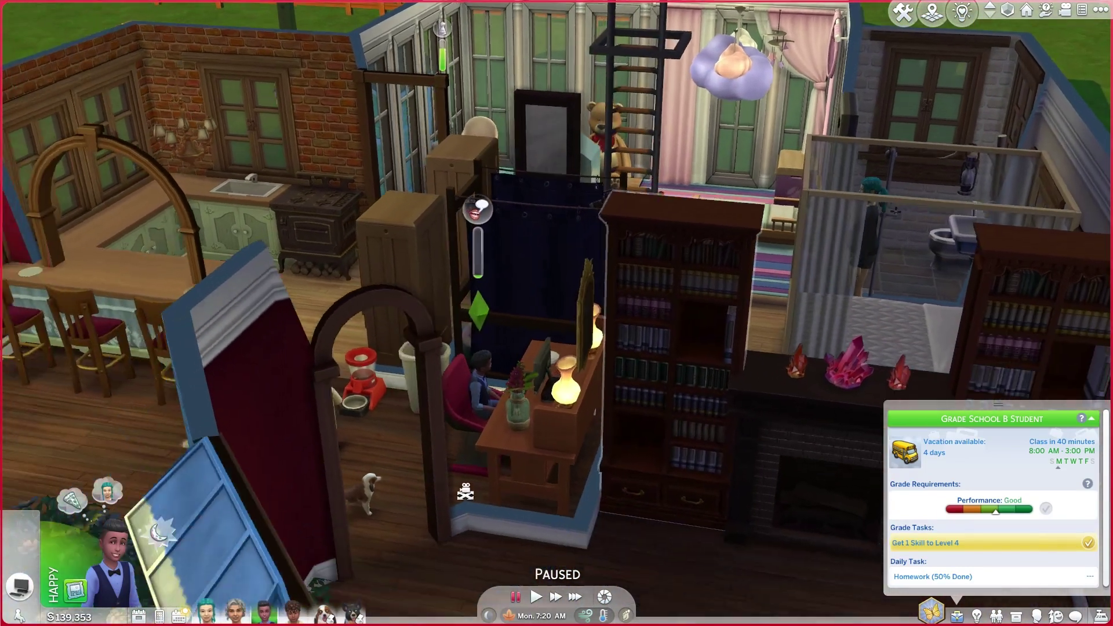
{"action": "key", "text": "e"}
{"action": "scroll", "coordinate": [427, 335], "scroll_direction": "up", "scroll_amount": 4}
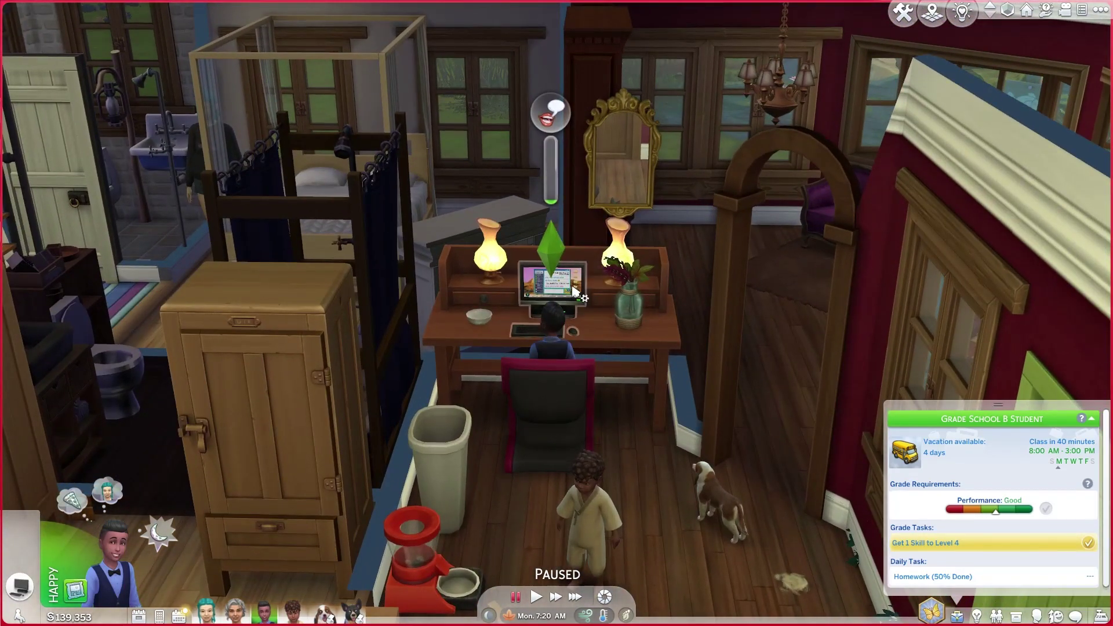
Step: Open MC Command Center from the desk computer, browse its modules, and close it
{"action": "left_click", "coordinate": [574, 292]}
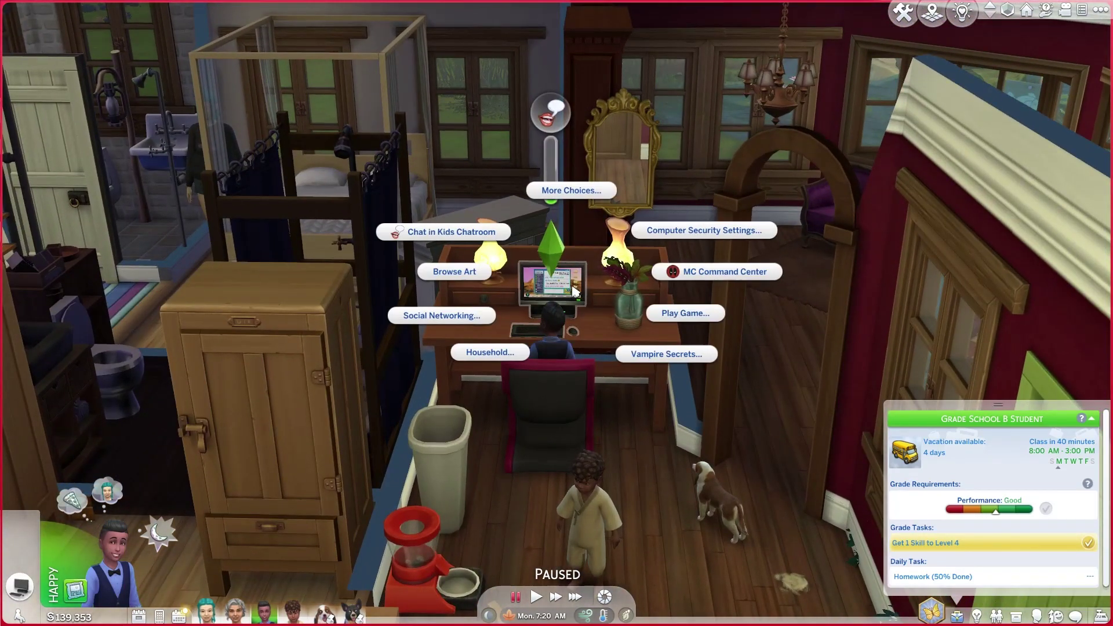
{"action": "left_click", "coordinate": [707, 273]}
{"action": "scroll", "coordinate": [574, 307], "scroll_direction": "down", "scroll_amount": 5}
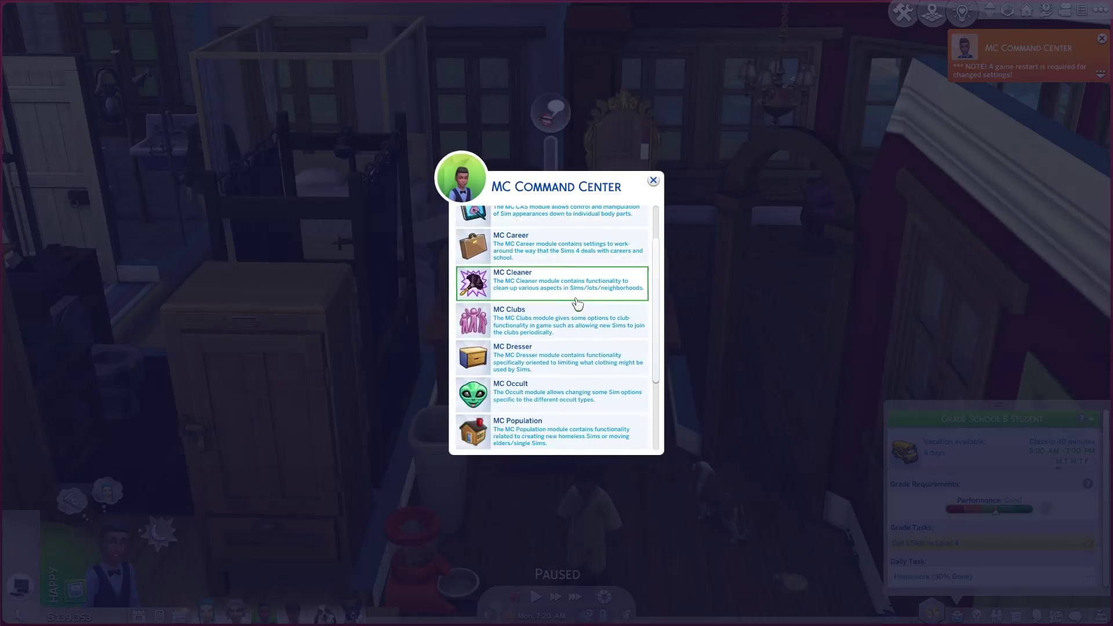
{"action": "left_click", "coordinate": [654, 180]}
Step: Open MC Command Center from the child Sim's interactions, browse it, and close it
{"action": "left_click", "coordinate": [556, 360]}
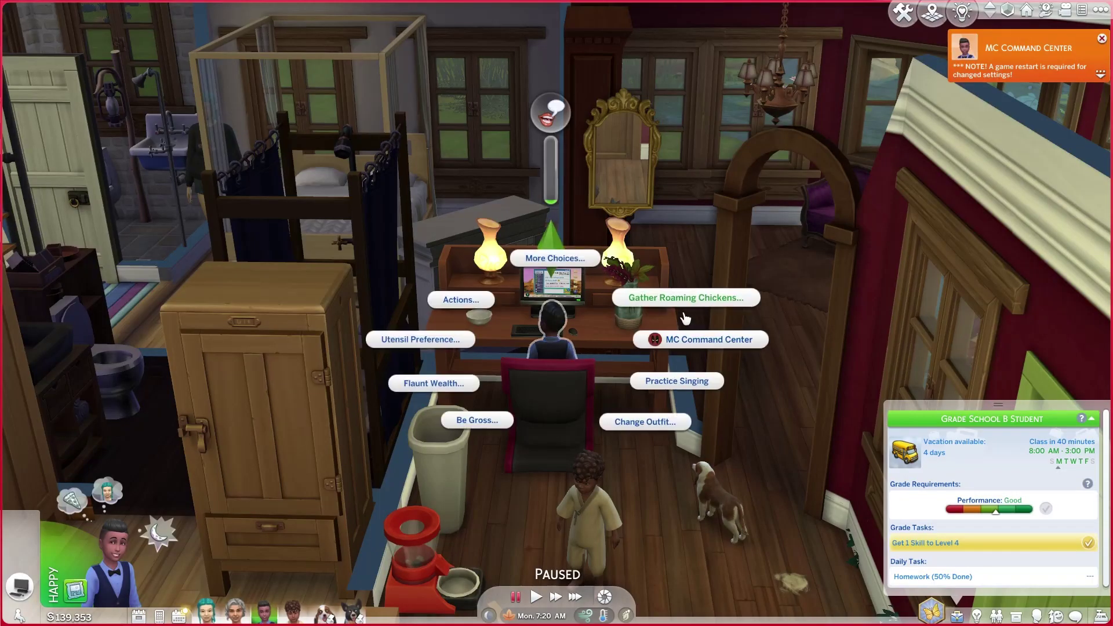
{"action": "left_click", "coordinate": [688, 343]}
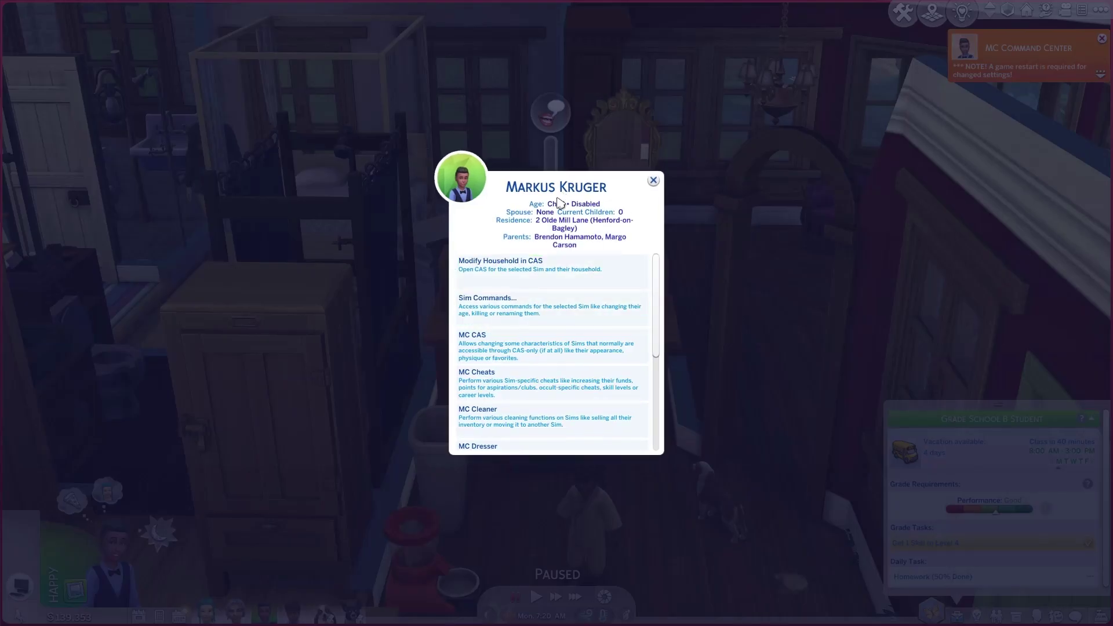
{"action": "scroll", "coordinate": [542, 345], "scroll_direction": "down", "scroll_amount": 3}
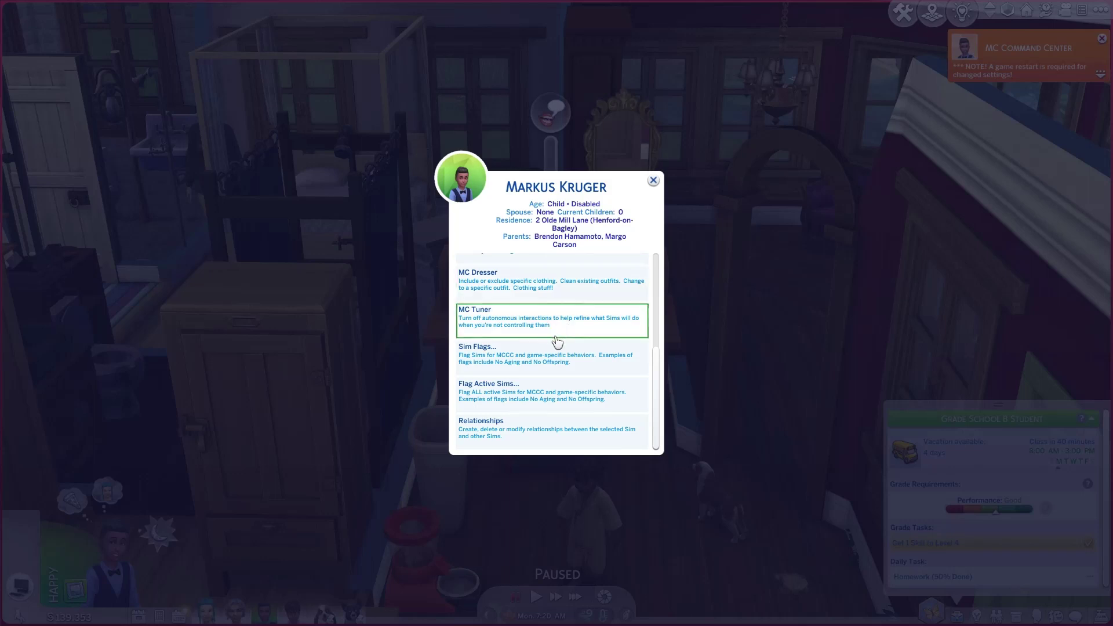
{"action": "scroll", "coordinate": [580, 385], "scroll_direction": "up", "scroll_amount": 10}
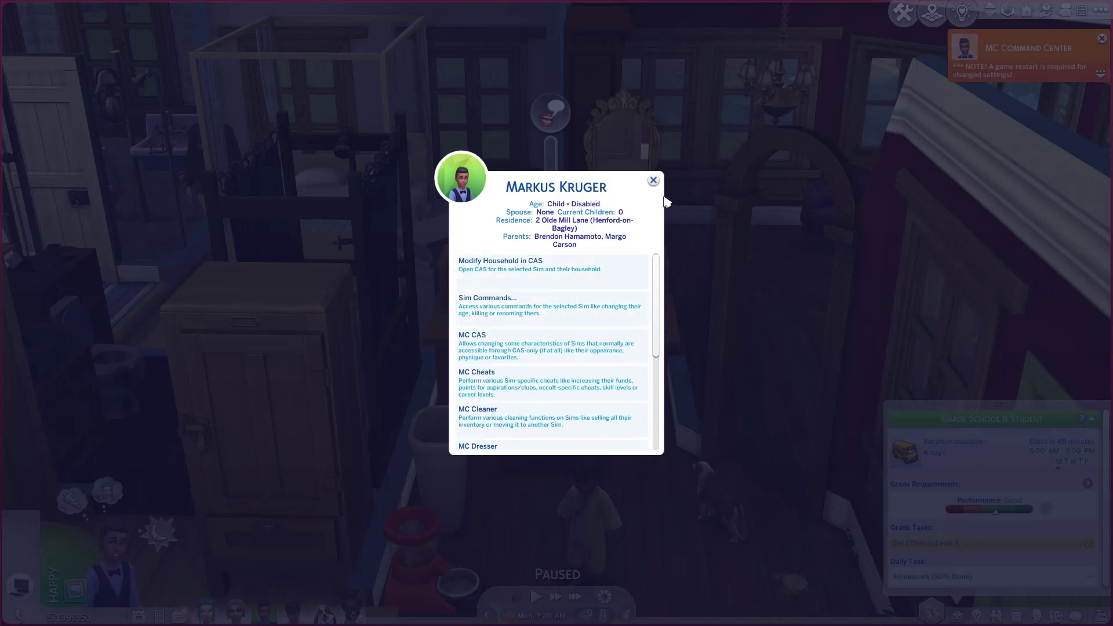
{"action": "left_click", "coordinate": [654, 180]}
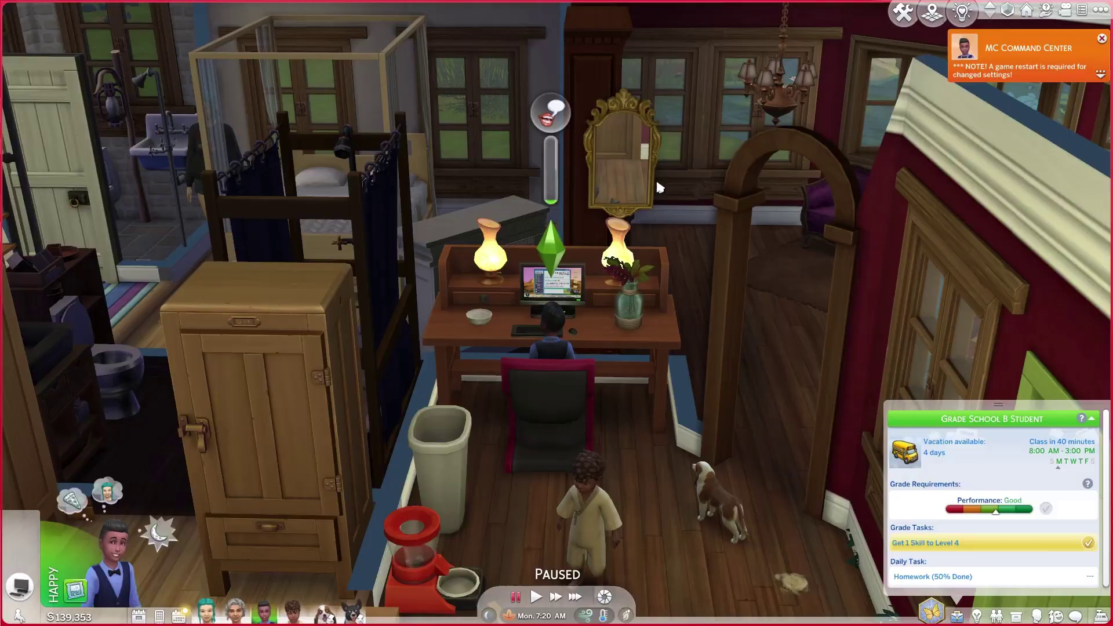
Step: Reopen MC Command Center from the computer, scroll through it, and close it
{"action": "left_click", "coordinate": [574, 291]}
{"action": "left_click", "coordinate": [728, 274]}
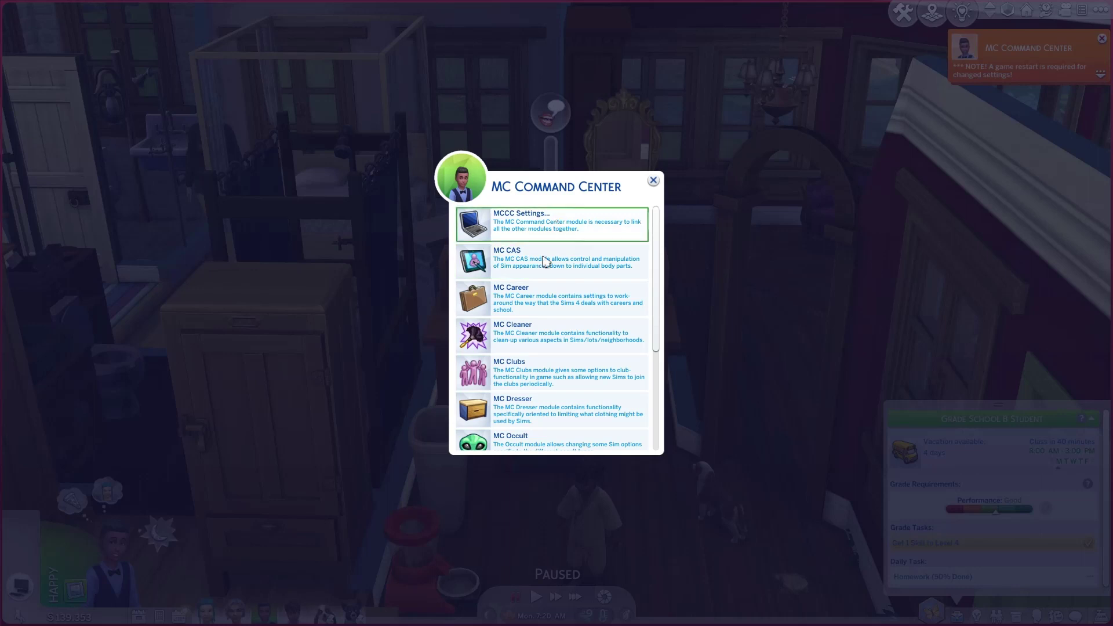
{"action": "scroll", "coordinate": [546, 359], "scroll_direction": "down", "scroll_amount": 3}
{"action": "scroll", "coordinate": [539, 404], "scroll_direction": "down", "scroll_amount": 2}
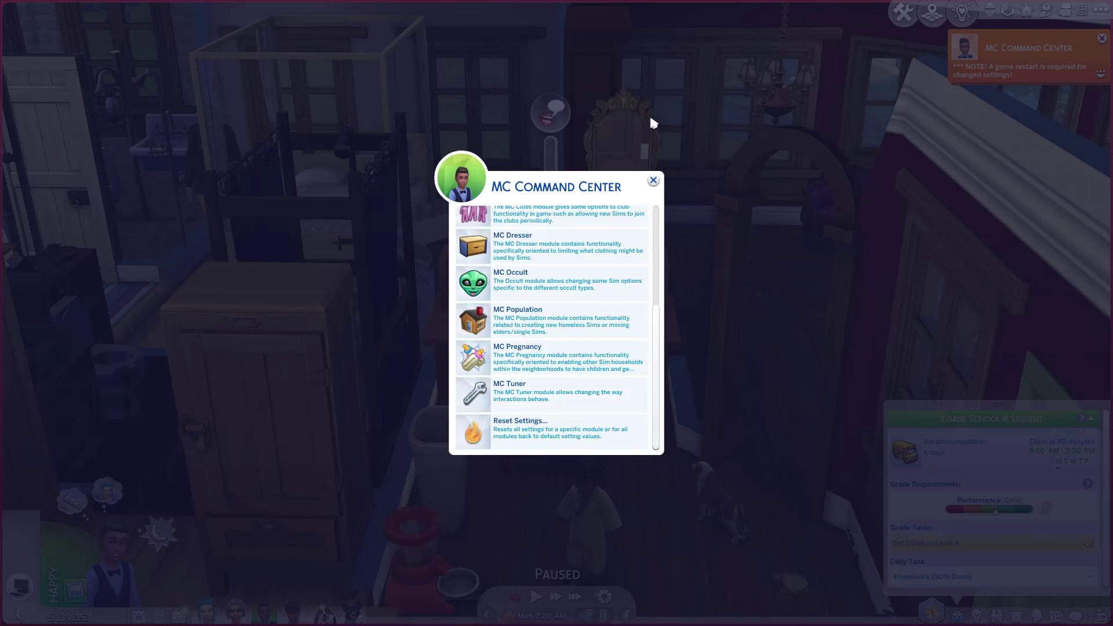
{"action": "left_click", "coordinate": [654, 181]}
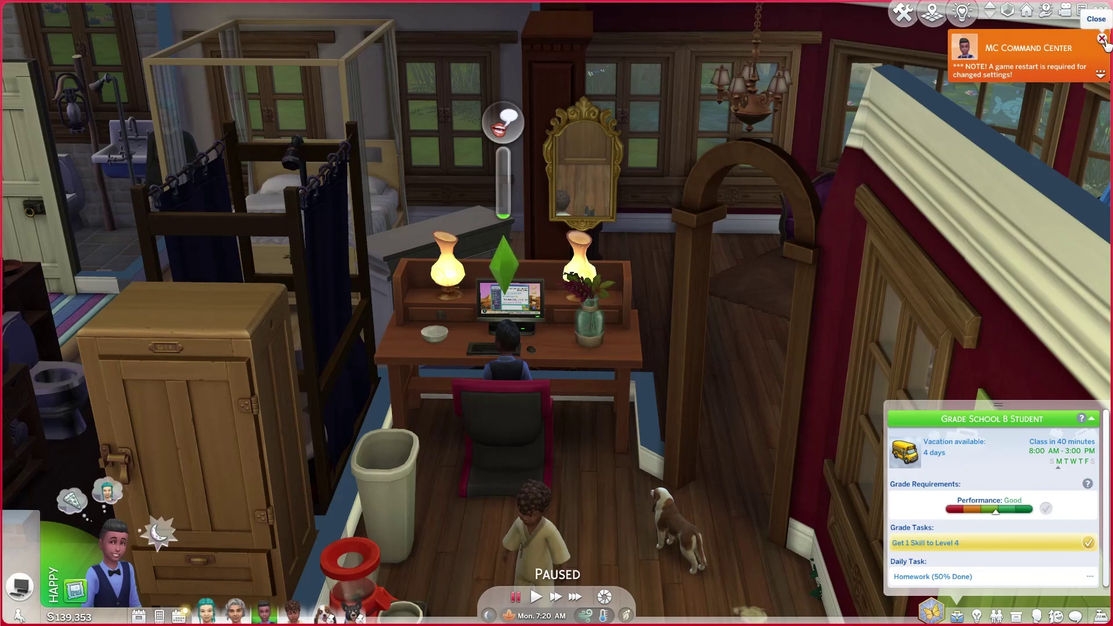
Step: Close the MC Command Center notification saying a restart is required
{"action": "left_click", "coordinate": [1102, 39]}
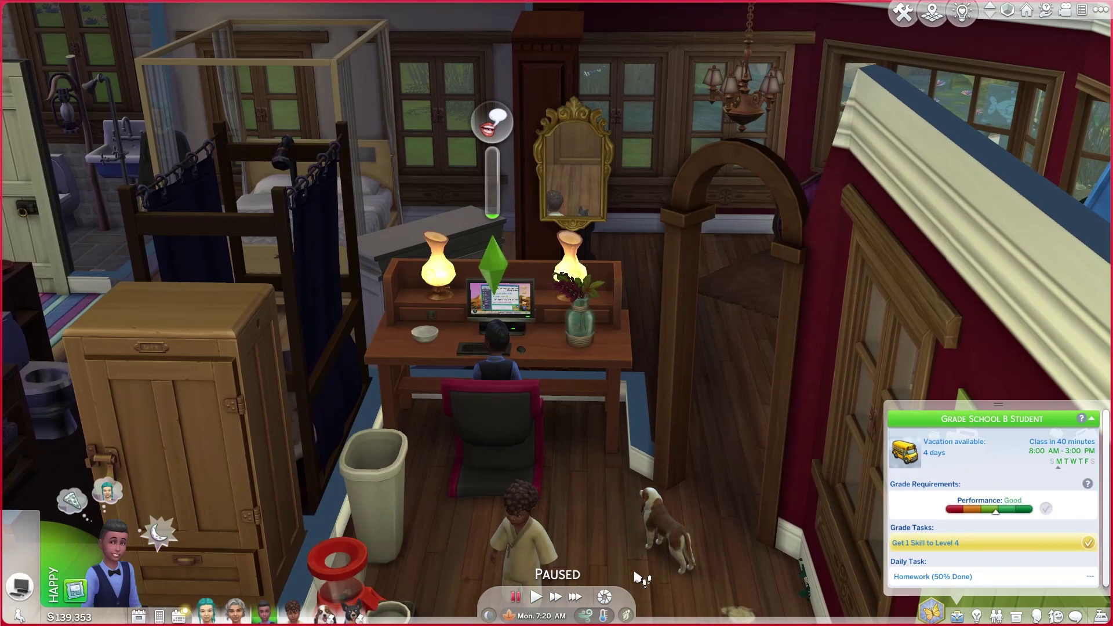